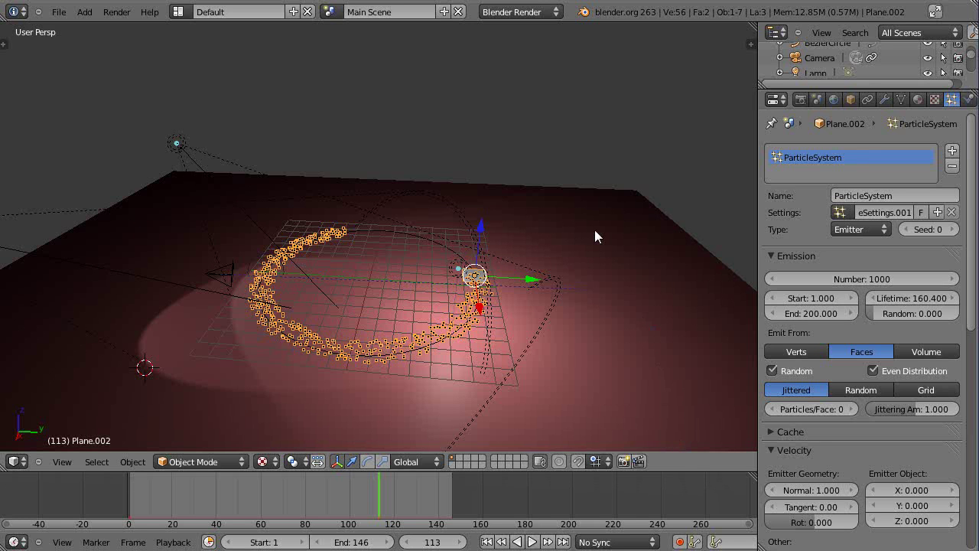
Move the particle emitter plane along the positive Y axis, well clear of the curve circle.
scroll(448, 325, up, 2)
scroll(445, 332, down, 1)
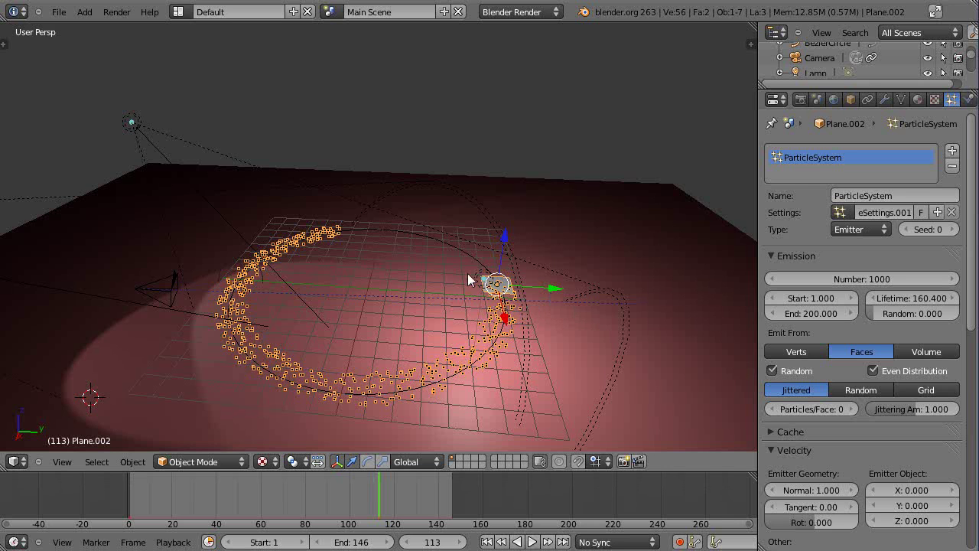
drag(553, 291, 679, 302)
Delete the Bezier circle that guides the particles.
right_click(459, 373)
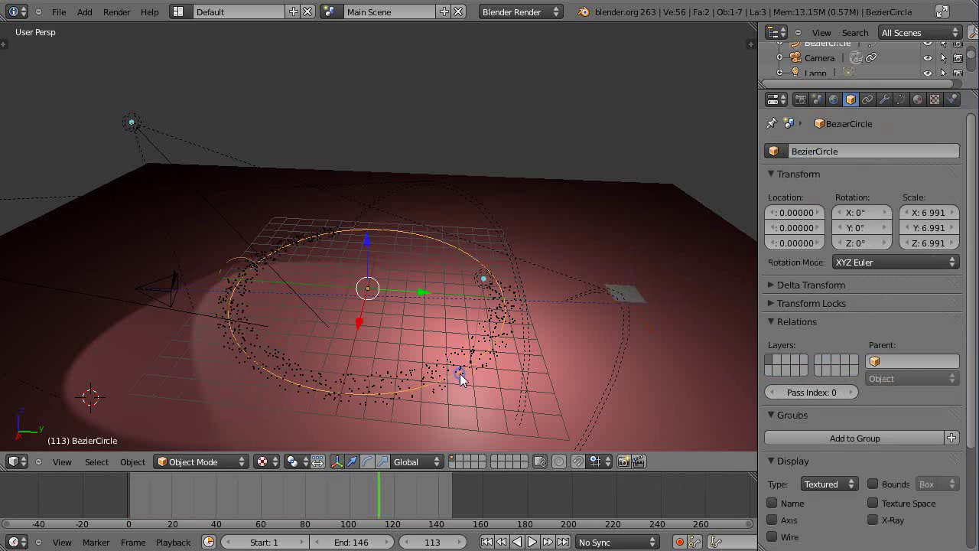
key(x)
click(462, 375)
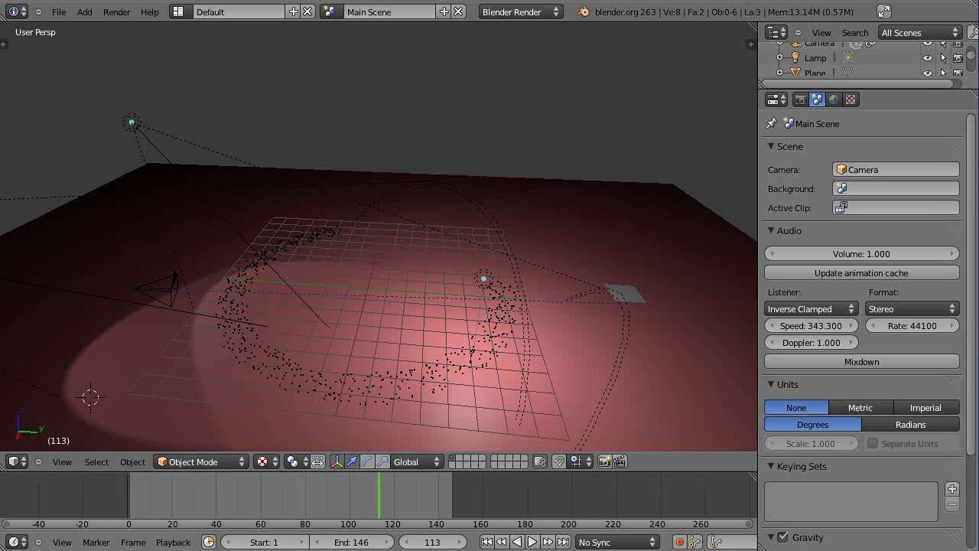
Add a Path curve at the 3D cursor.
key(shift+a)
mouse_move(71, 328)
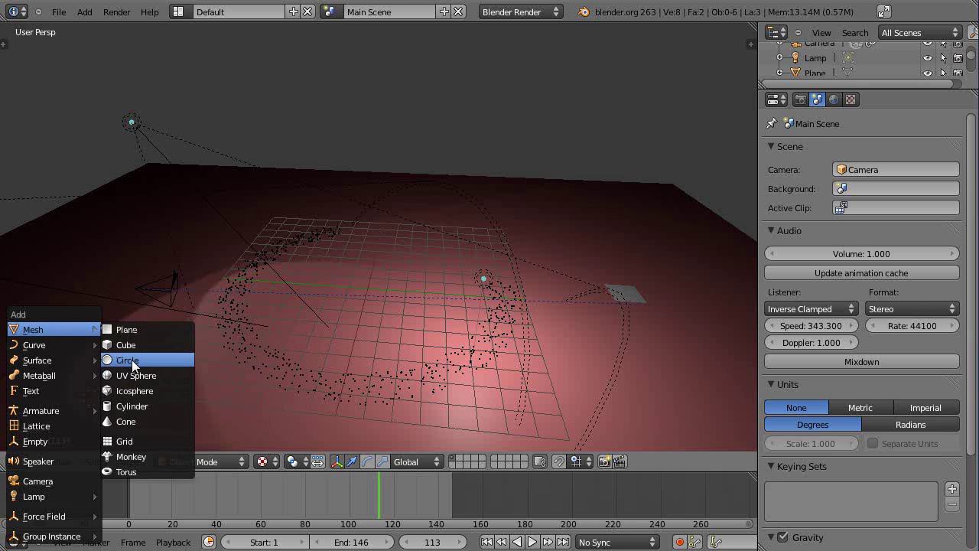
mouse_move(43, 346)
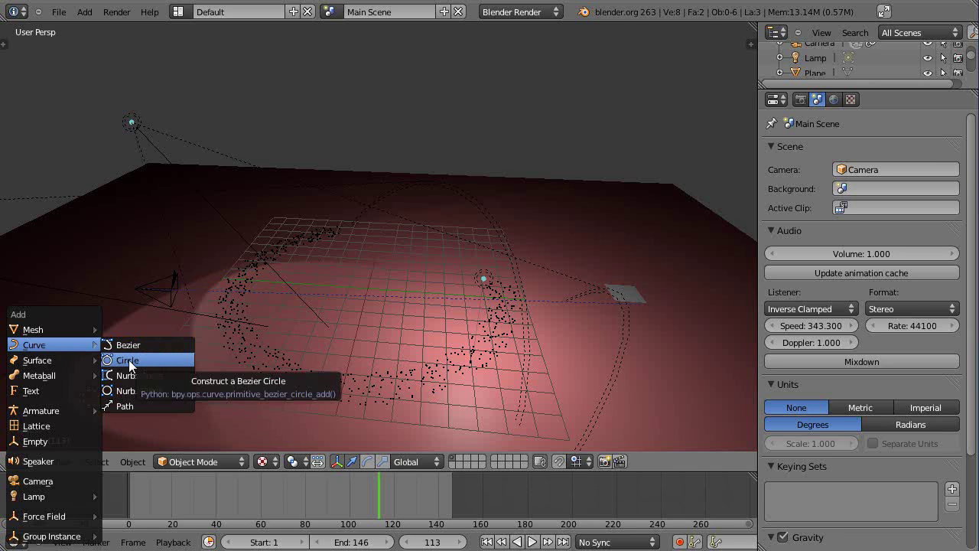
click(127, 406)
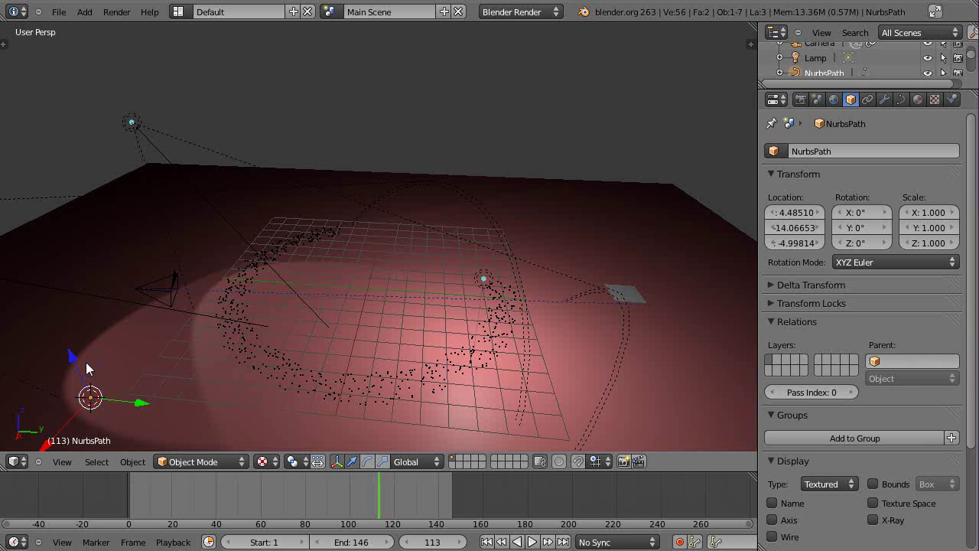
Move the new path near the grid's centre, to about X 1.61, Y -1.02, Z 0.58.
key(g)
key(x)
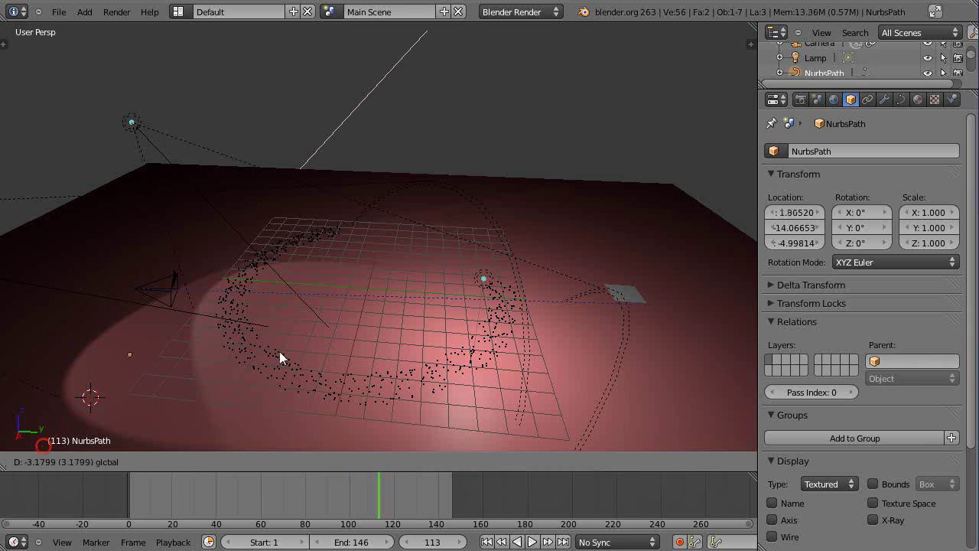
click(302, 382)
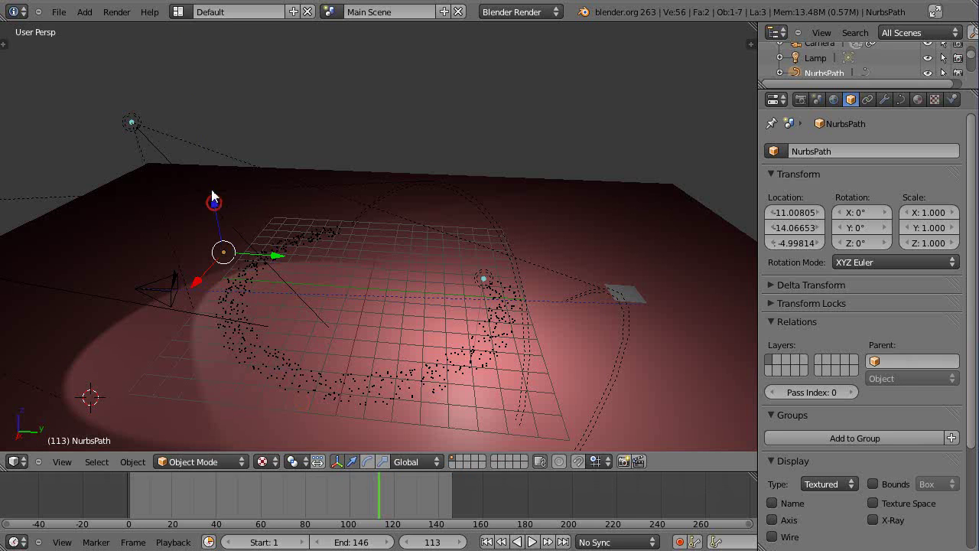
drag(211, 189, 201, 141)
drag(261, 196, 342, 327)
scroll(367, 330, up, 4)
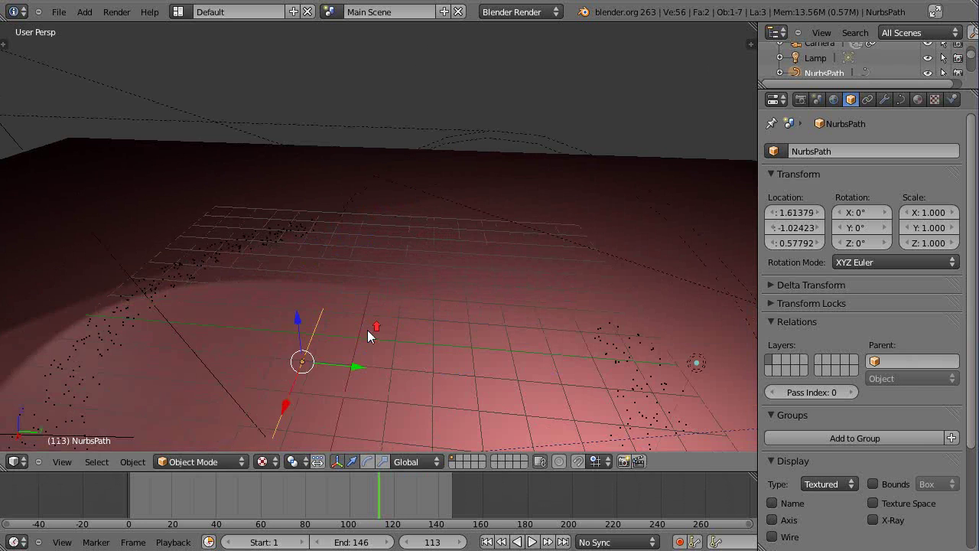
scroll(369, 345, down, 3)
middle_drag(369, 346, 366, 327)
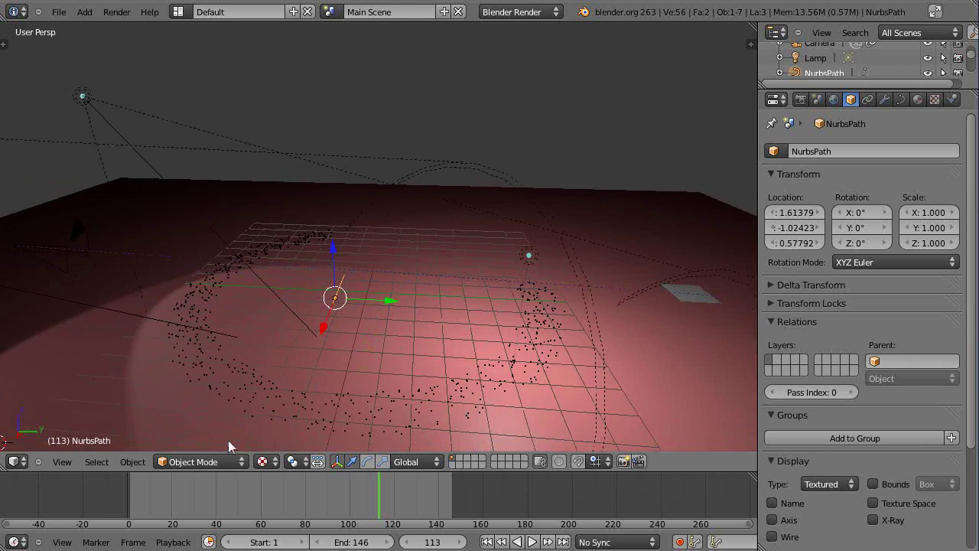
Go back to frame 3 in the timeline and make the path the selected object.
click(133, 492)
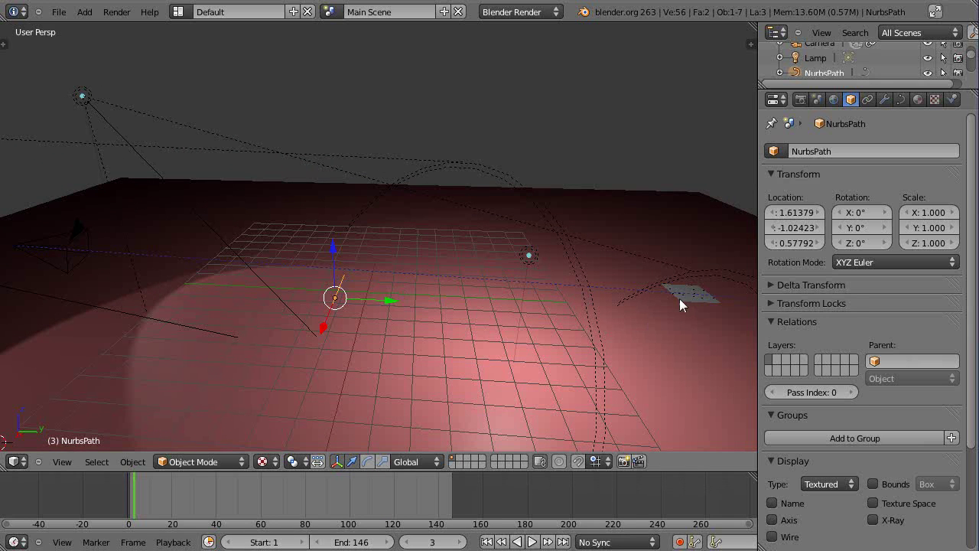
right_click(680, 305)
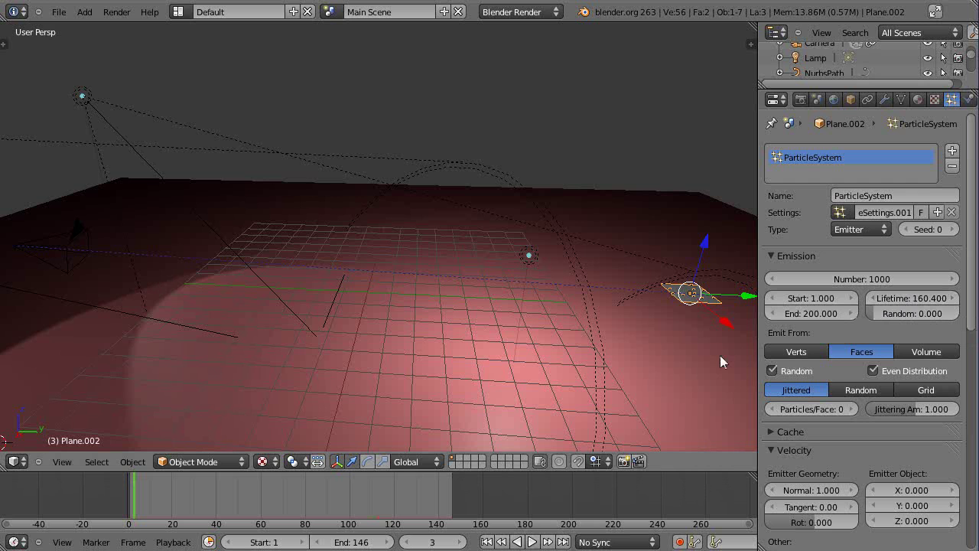
right_click(340, 300)
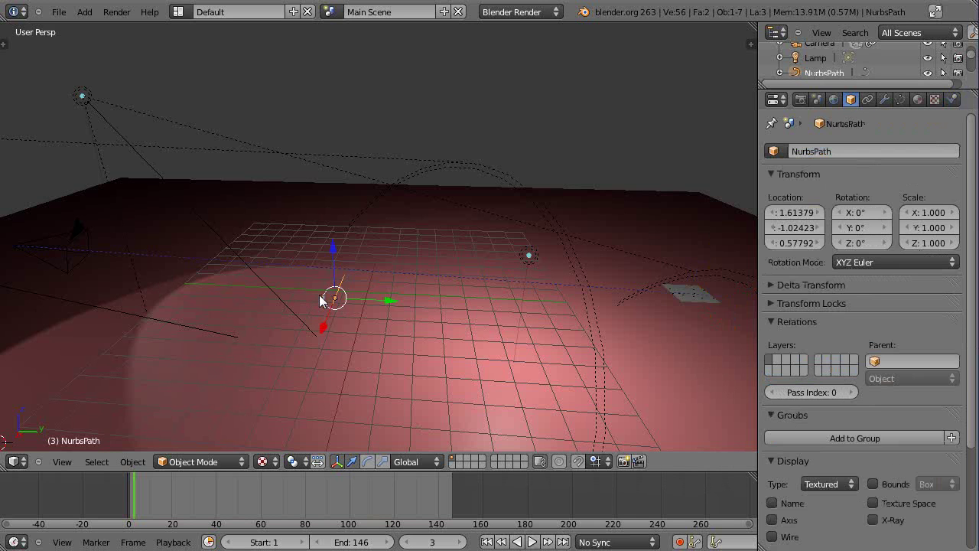
Edit the path and extrude its far end point a long way toward positive Y.
key(KP_Decimal)
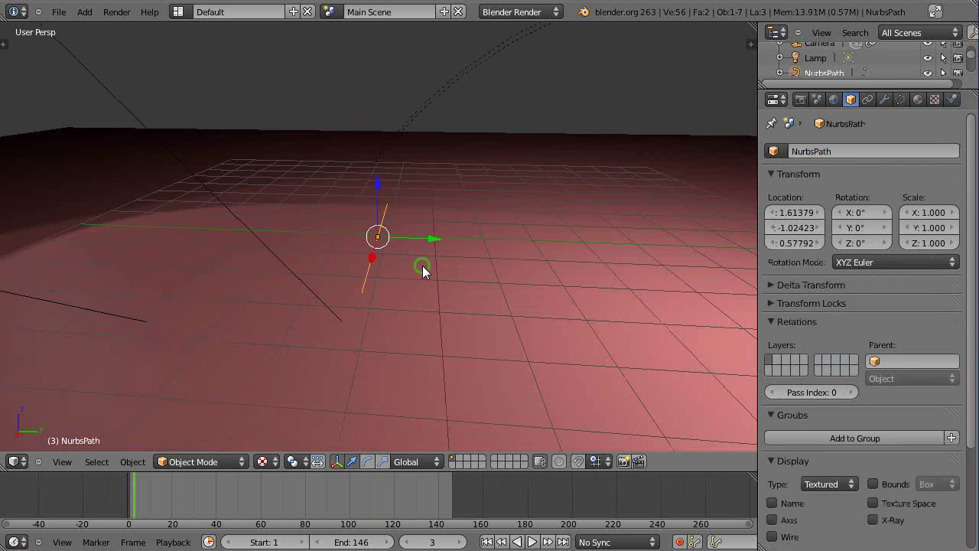
middle_drag(422, 265, 422, 333)
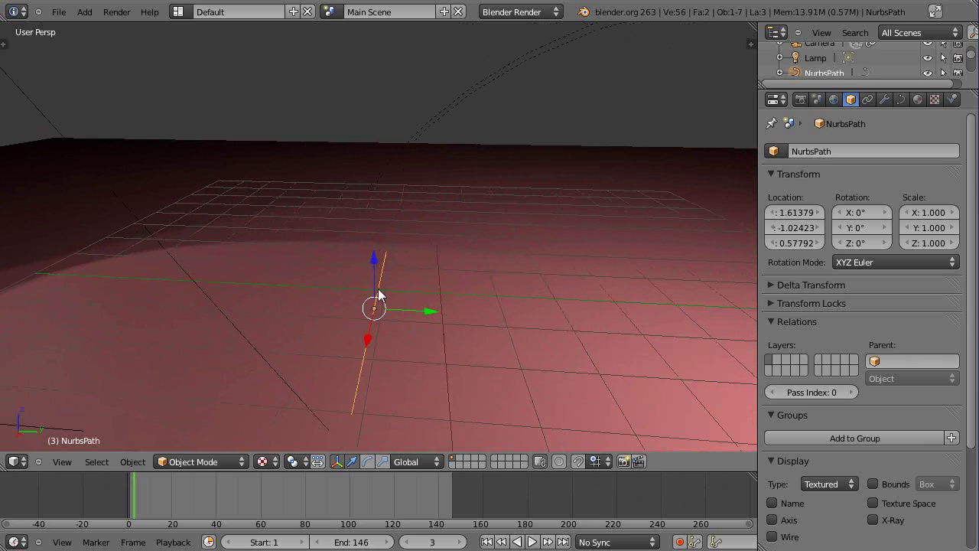
key(Tab)
right_click(385, 250)
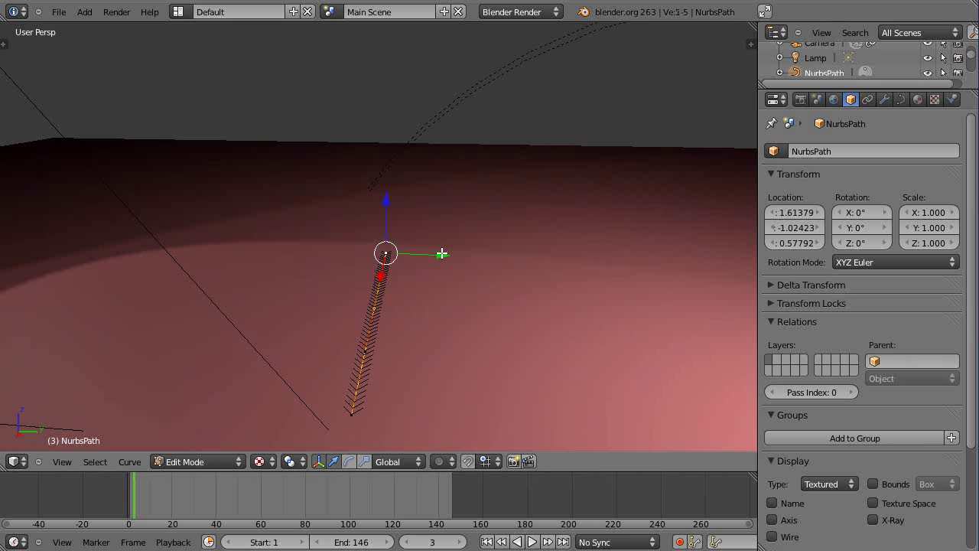
key(e)
click(699, 259)
Bend the path by moving its middle control point along negative Y and the adjacent nearer point along positive Y.
right_click(371, 310)
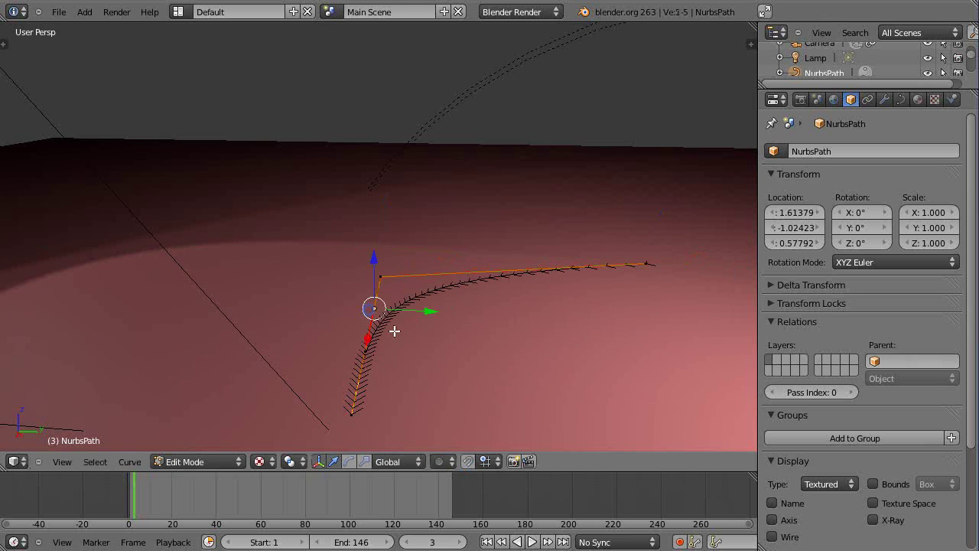
key(g)
key(y)
click(253, 291)
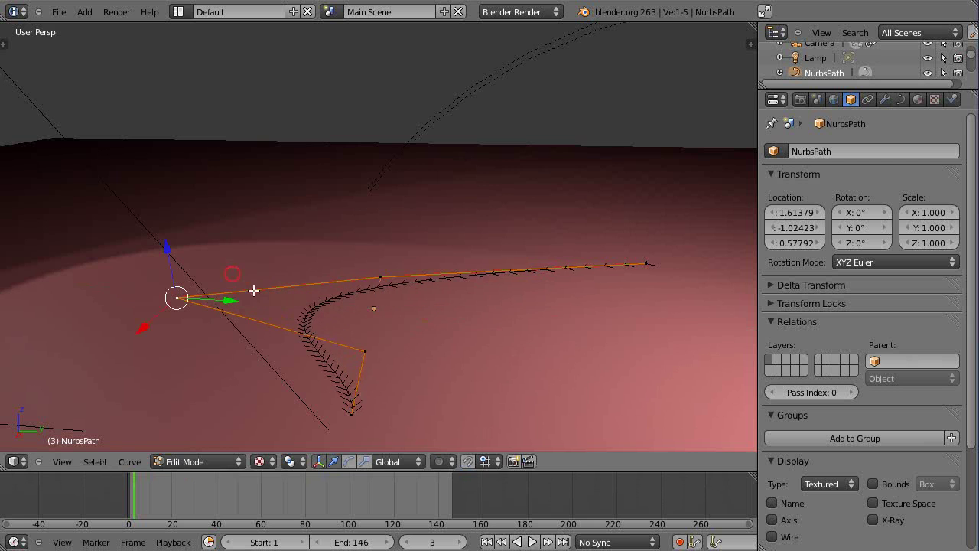
right_click(362, 353)
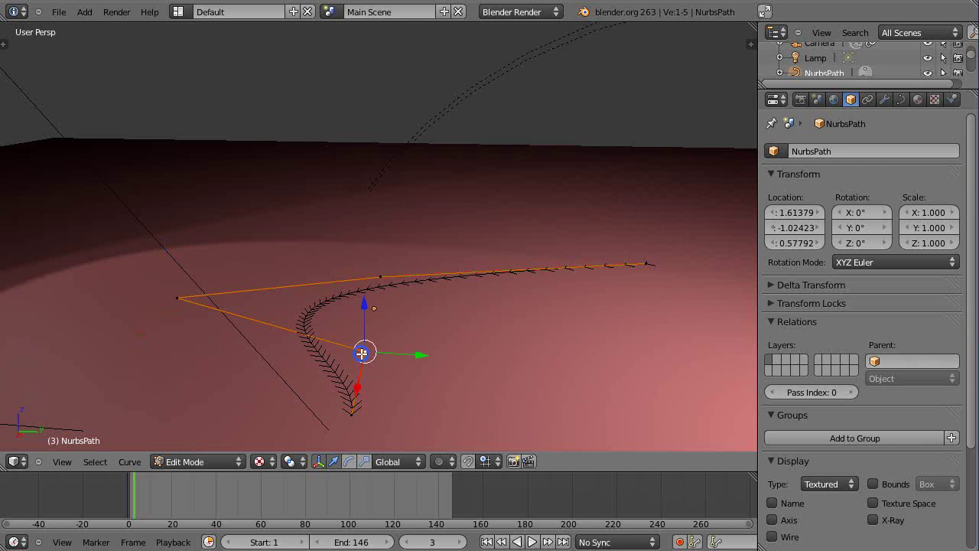
key(g)
key(y)
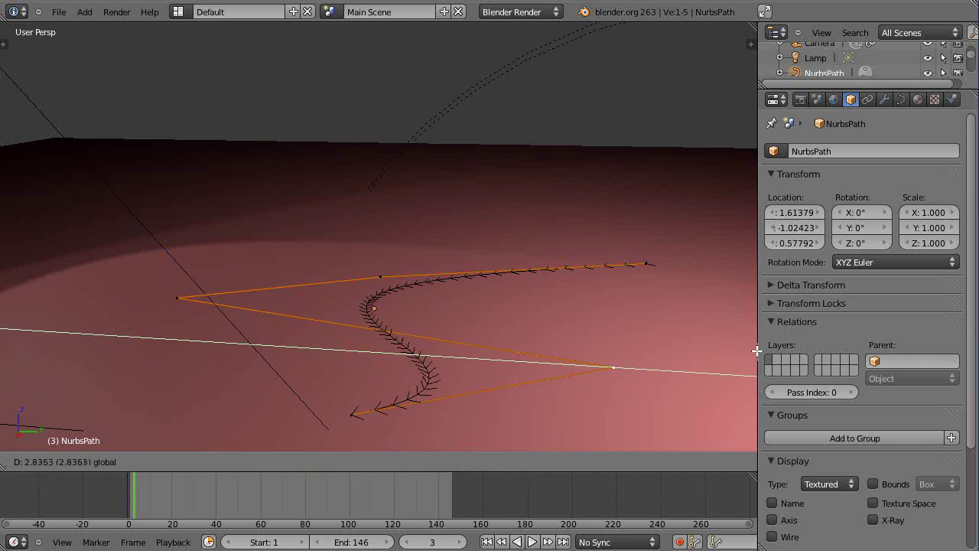
click(735, 353)
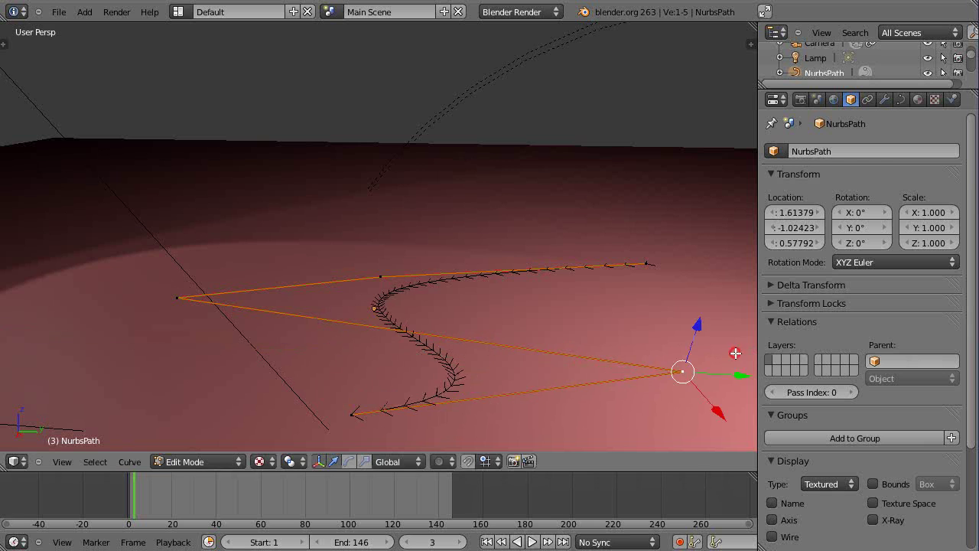
Move the path's near end point about 2.2 units along negative Y and return to Object Mode.
right_click(351, 415)
key(g)
key(y)
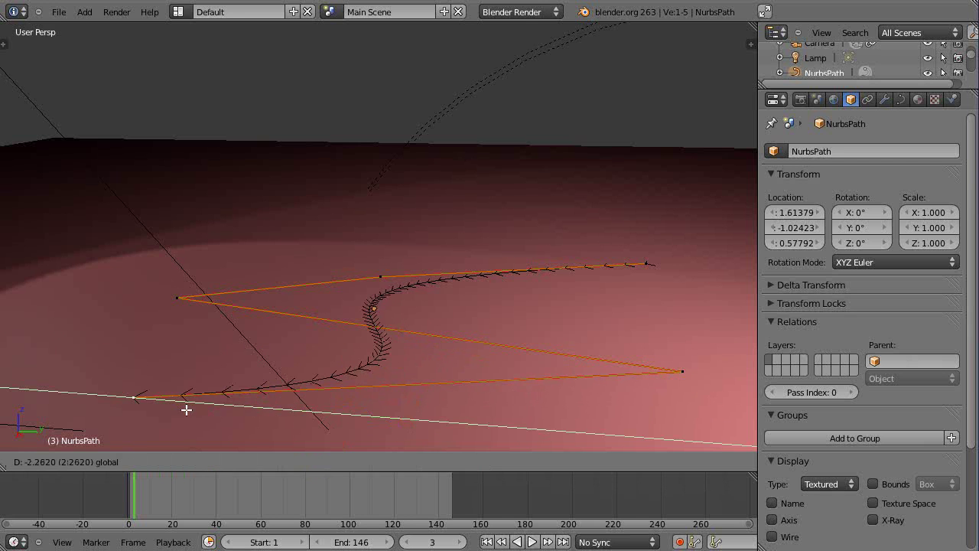
click(188, 406)
scroll(439, 332, down, 2)
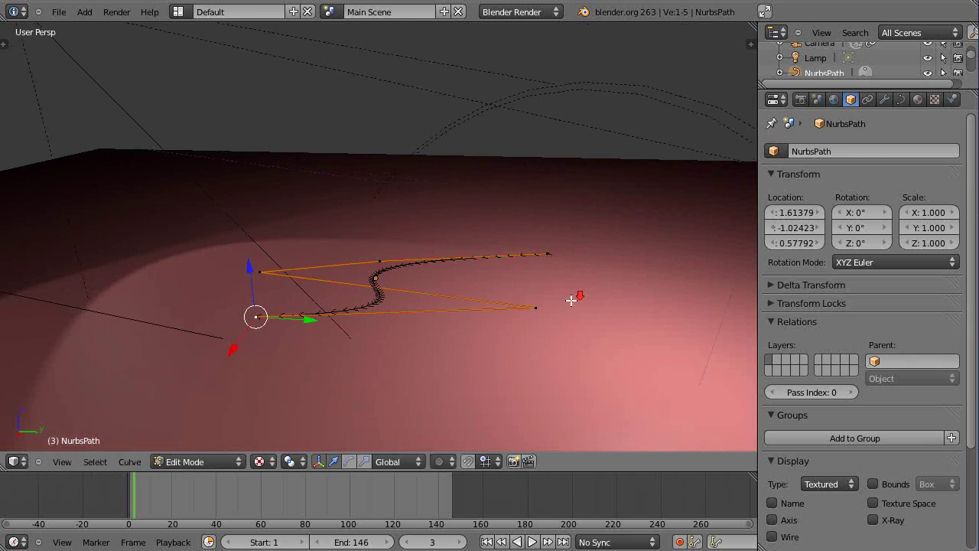
scroll(575, 295, down, 3)
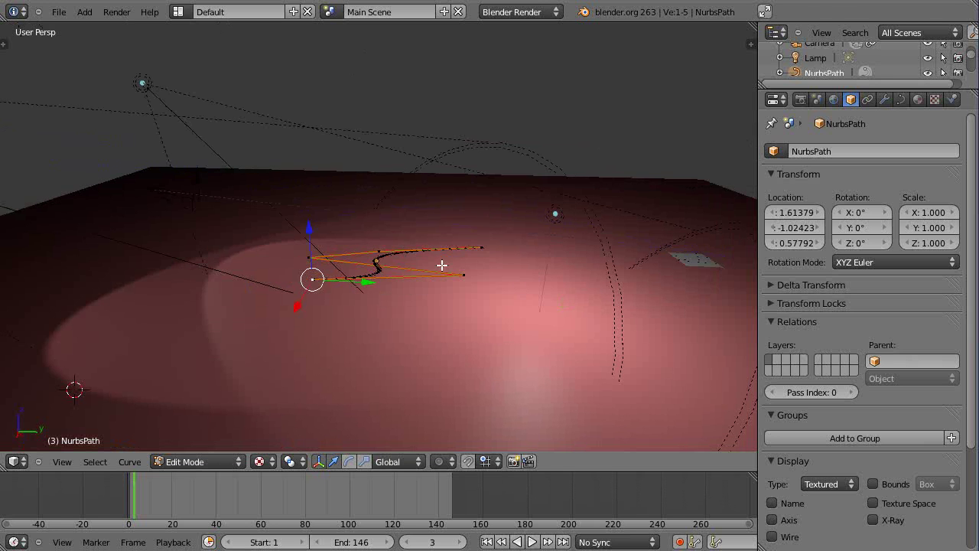
key(Tab)
Enable a force field on the path and set its type to Curve Guide.
scroll(458, 272, up, 4)
mouse_move(481, 289)
middle_down()
mouse_move(366, 315)
mouse_move(476, 288)
middle_up()
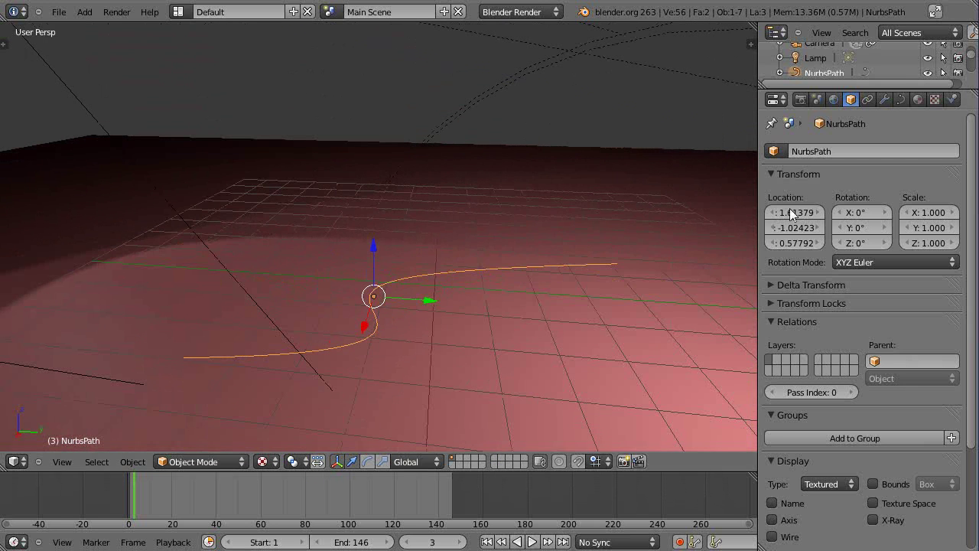
click(952, 100)
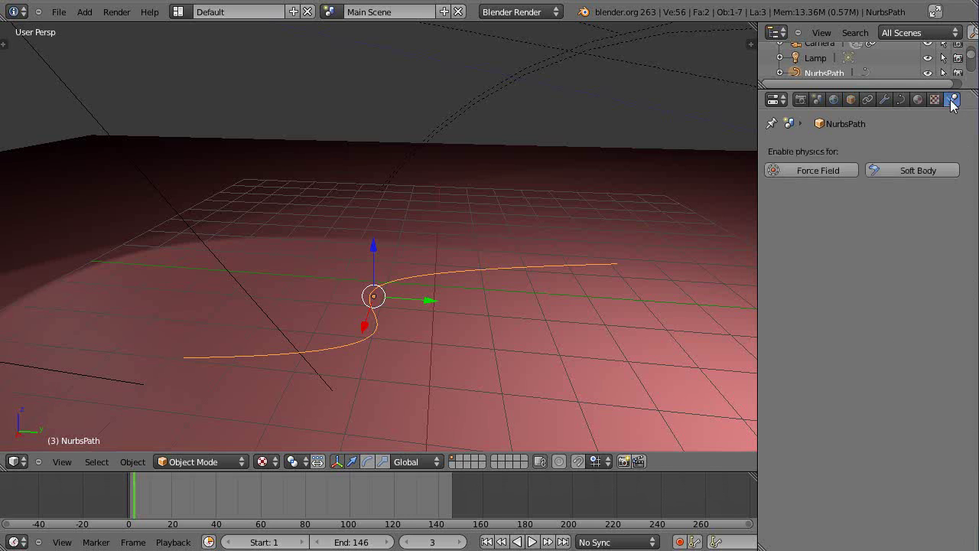
click(810, 173)
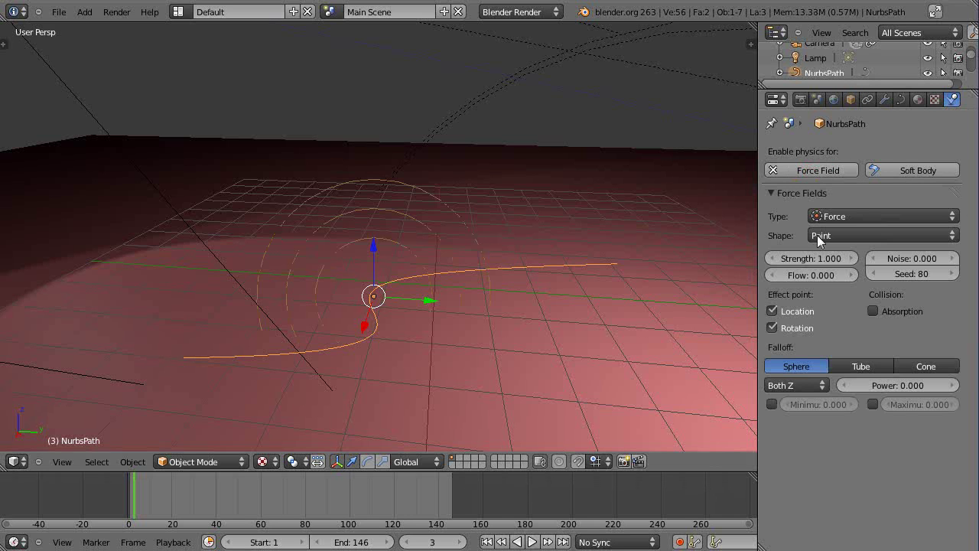
click(857, 216)
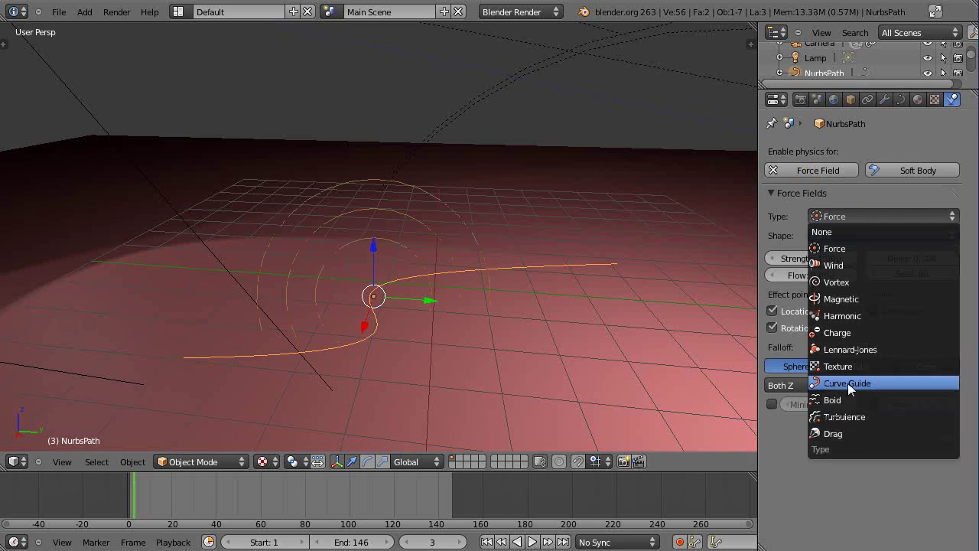
click(848, 383)
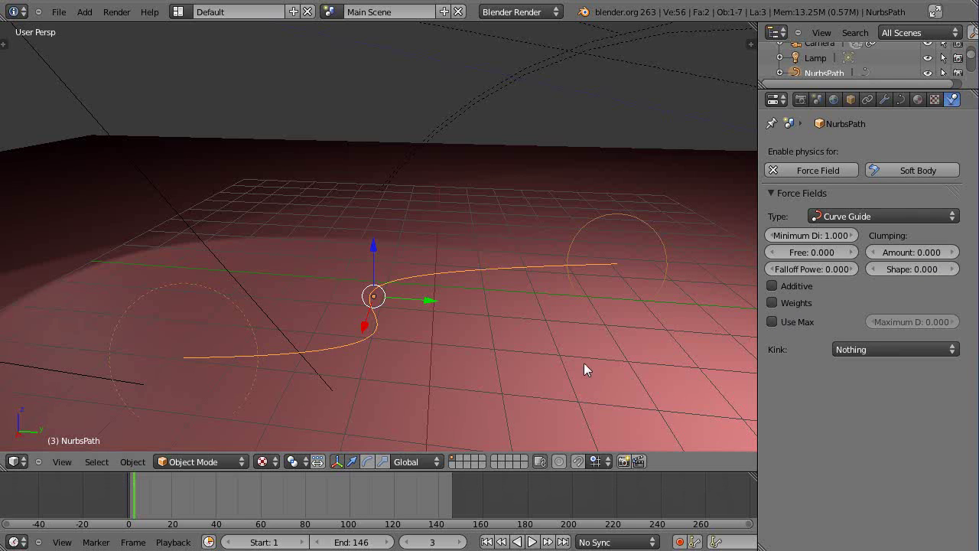
Play the animation with the emitter plane selected to examine how the particles move relative to the guide path.
middle_drag(588, 348, 484, 362)
scroll(468, 346, down, 3)
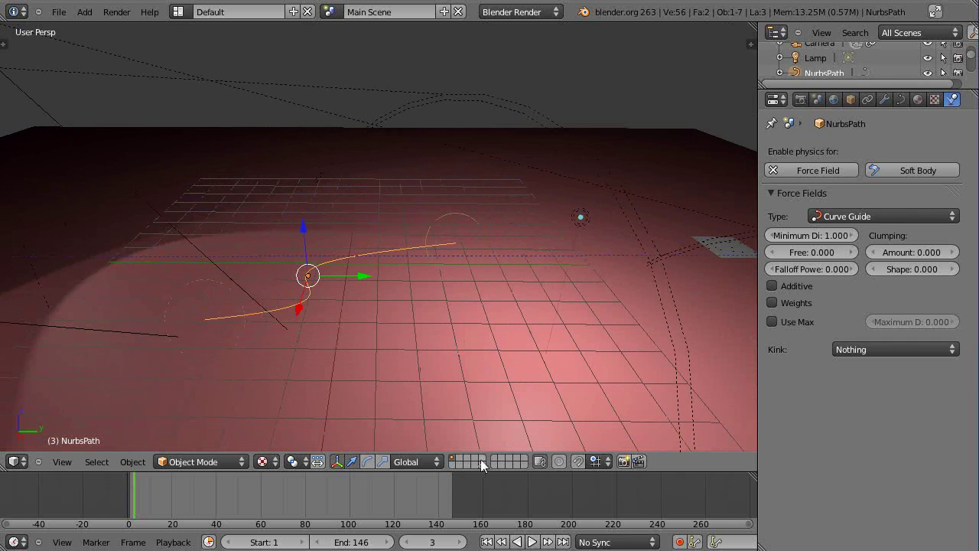
right_click(726, 252)
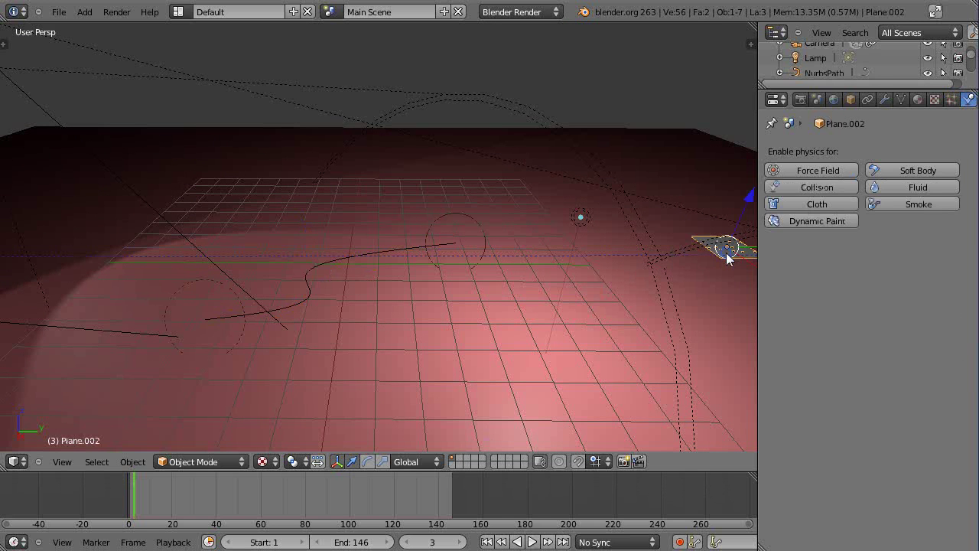
right_click(404, 248)
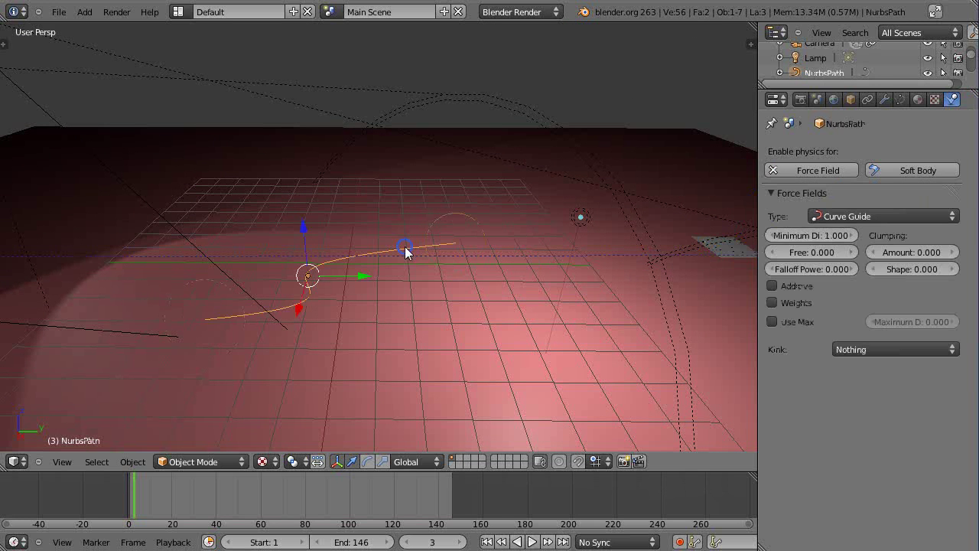
key(alt+a)
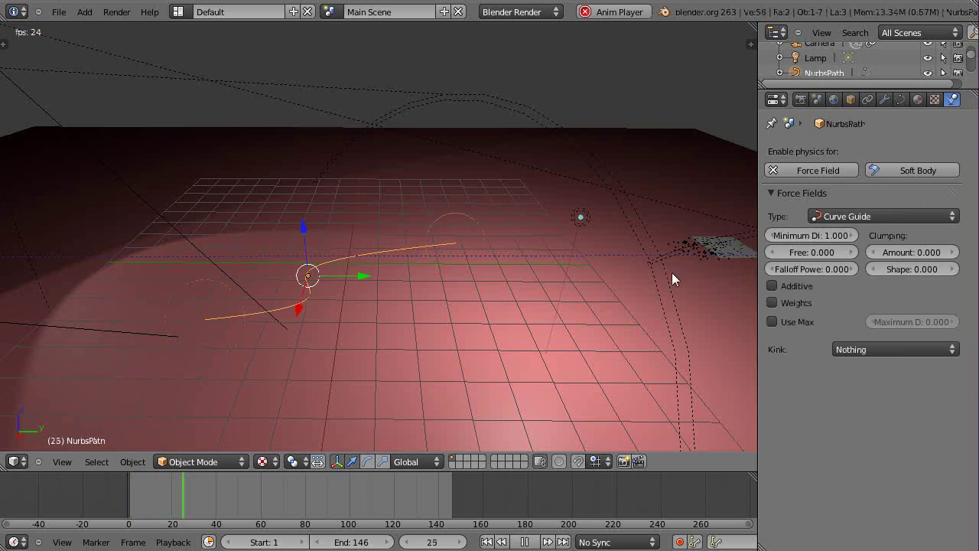
right_click(682, 253)
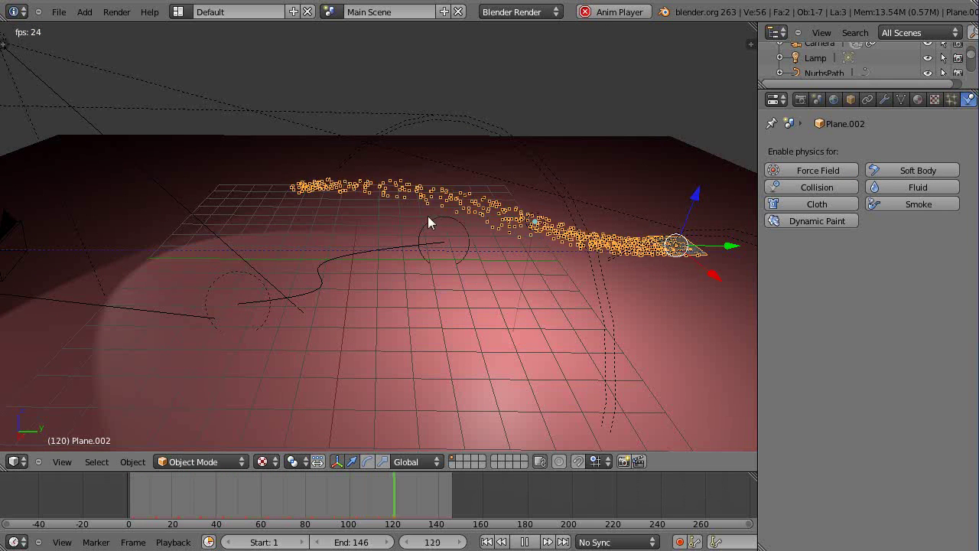
middle_drag(475, 326, 453, 352)
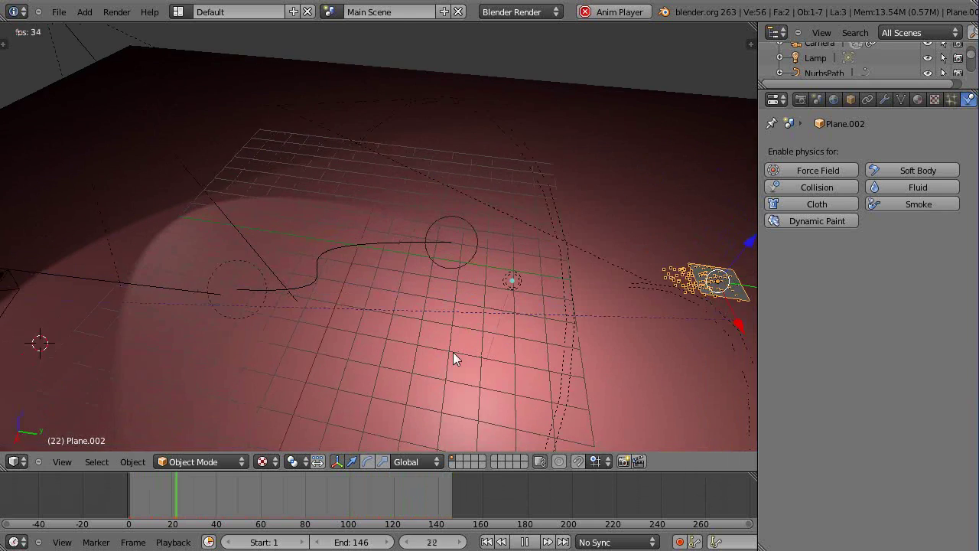
Move the emitter plane about 9.6 units along negative Y, placing it over the far end point of the S-shaped path.
scroll(496, 324, down, 2)
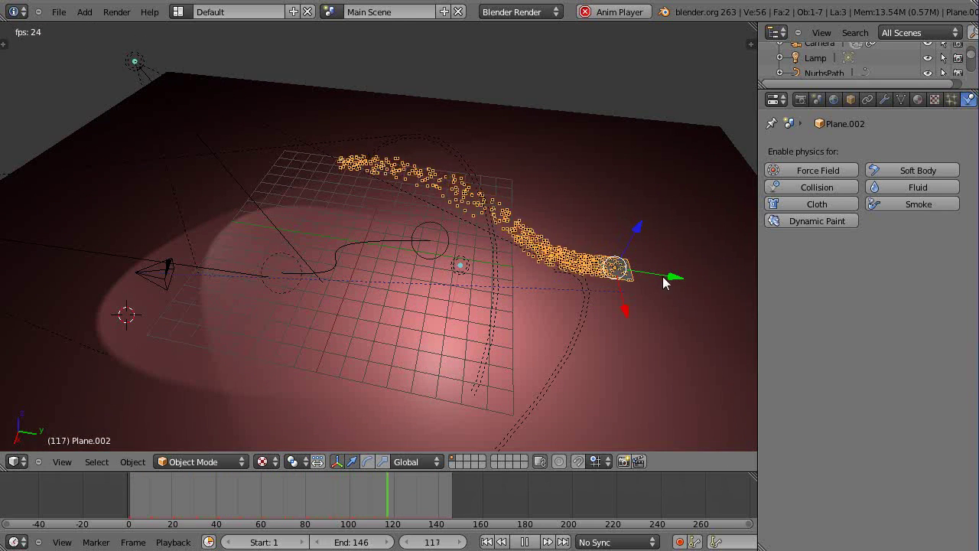
key(KP_7)
scroll(544, 242, up, 3)
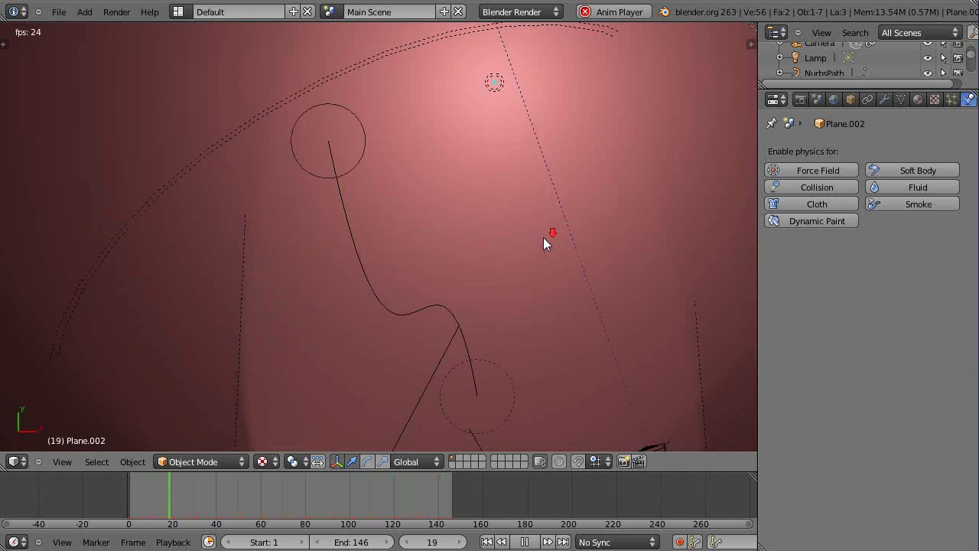
scroll(544, 242, down, 3)
key(KP_0)
scroll(506, 234, up, 2)
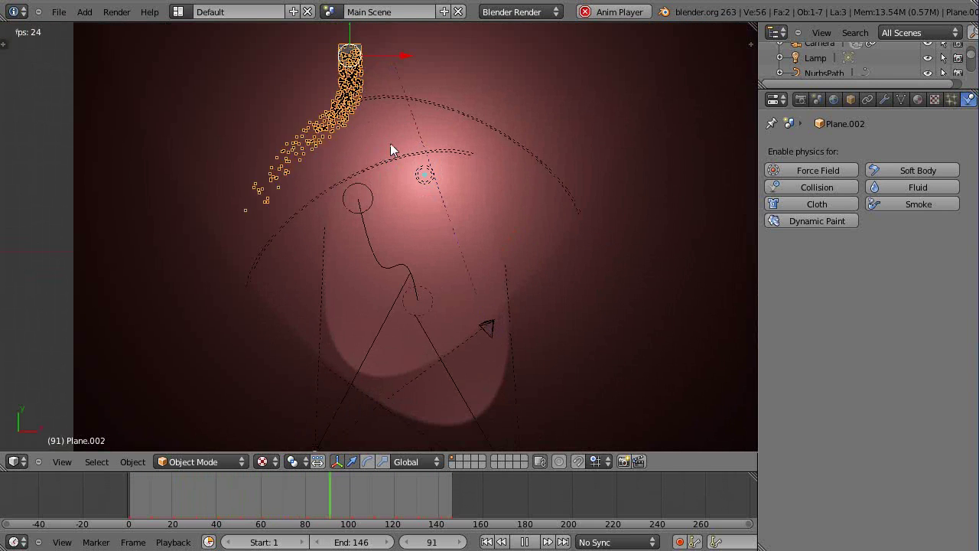
scroll(393, 146, up, 1)
scroll(393, 146, down, 2)
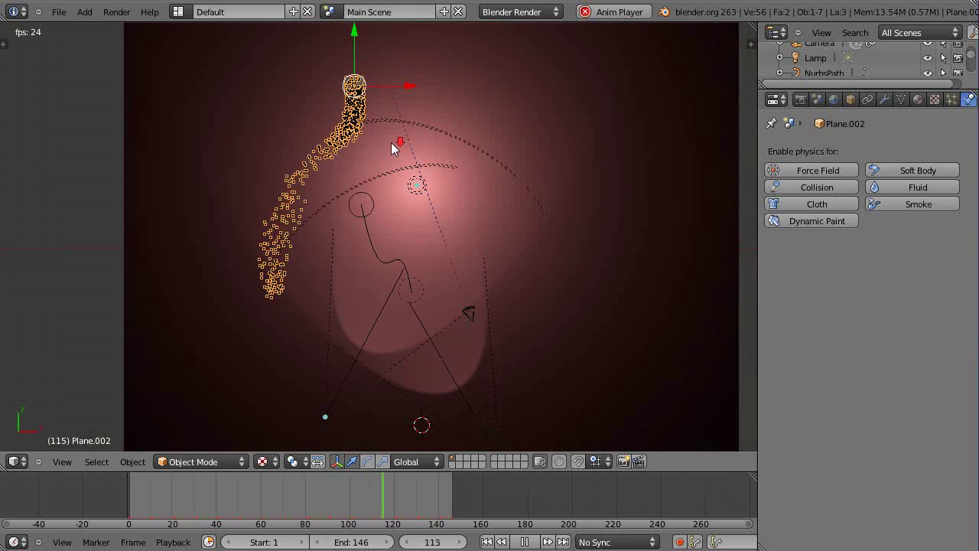
drag(354, 37, 382, 141)
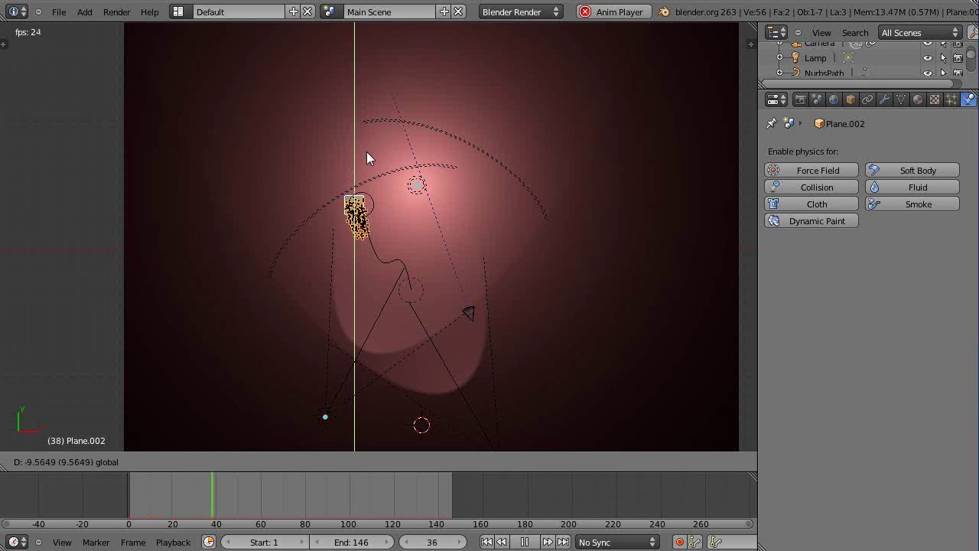
scroll(407, 206, up, 6)
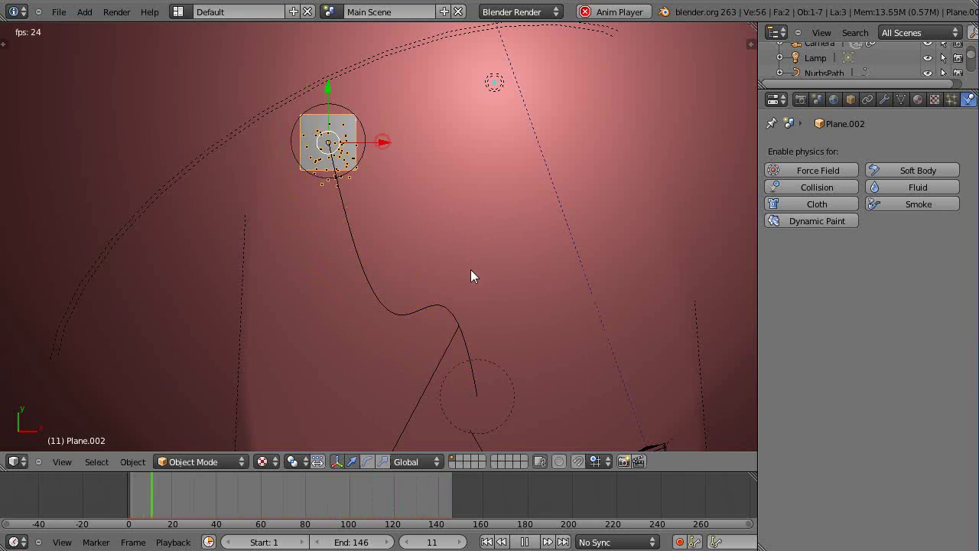
Scale the emitter plane down uniformly to less than half its size so it fits closely around the path's end point.
middle_drag(470, 269, 464, 244)
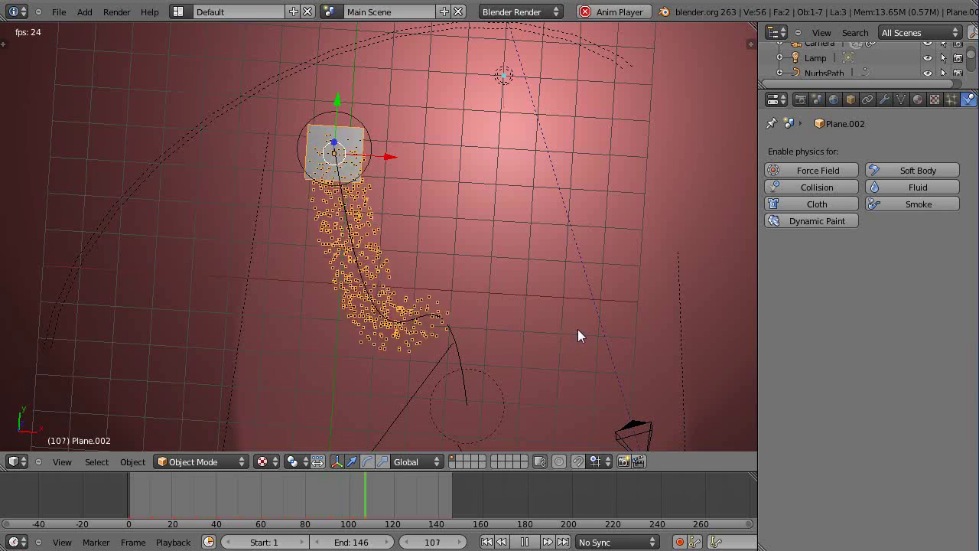
key(s)
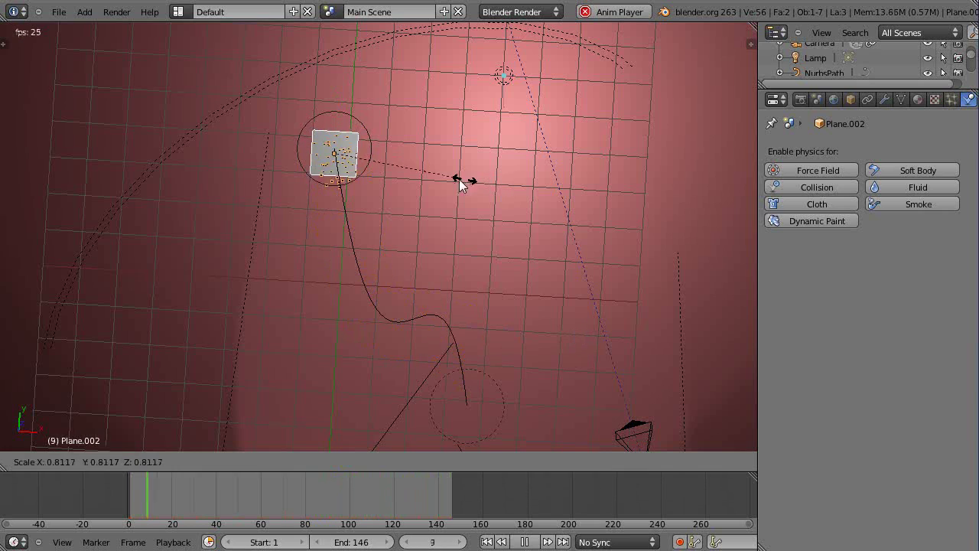
click(393, 166)
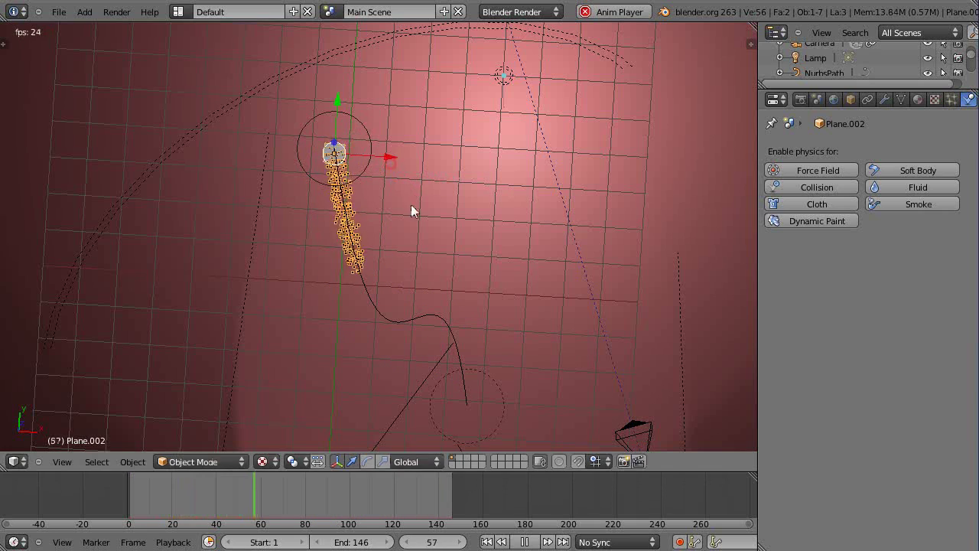
Raise the emitter plane along the Z axis to the height of the guide path.
middle_drag(410, 208, 389, 181)
middle_drag(419, 328, 406, 277)
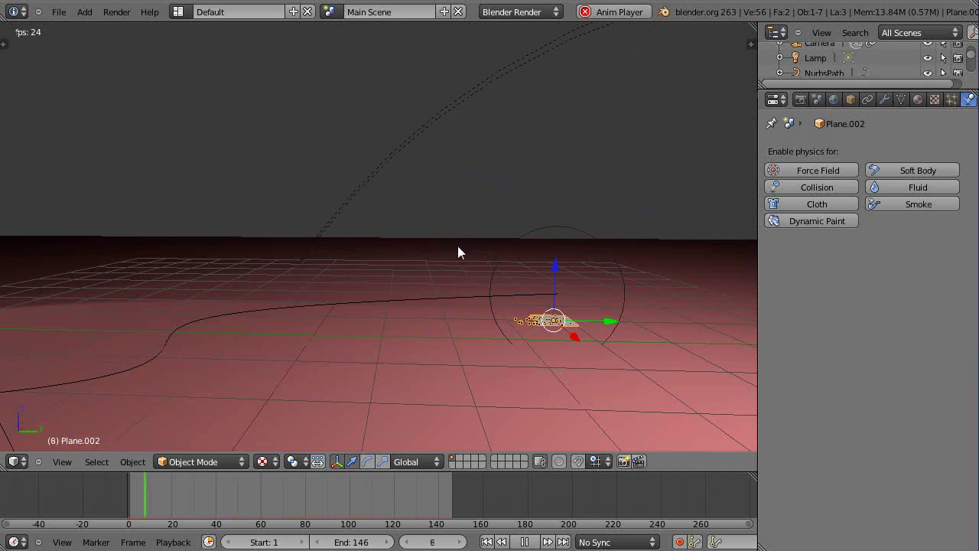
middle_drag(554, 277, 530, 284)
key(g)
key(z)
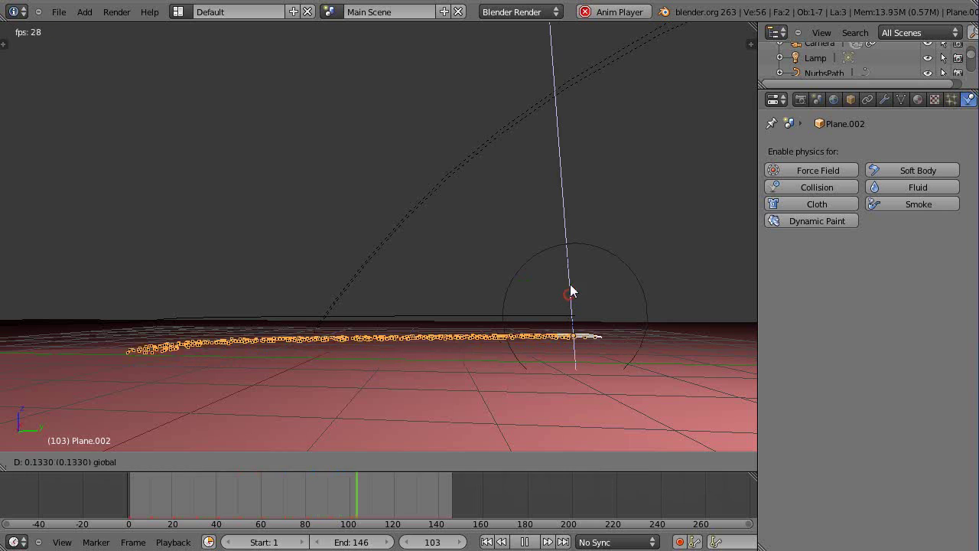
click(570, 266)
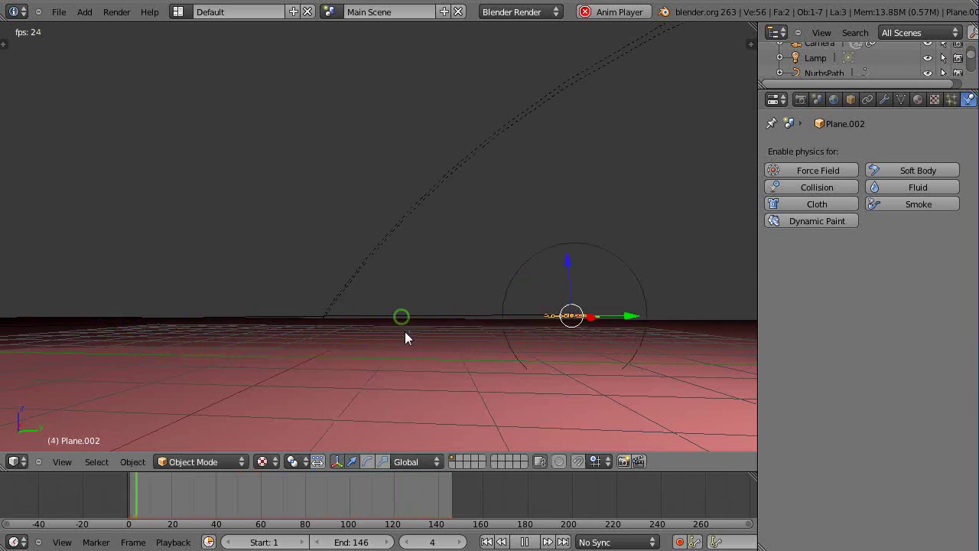
Set the emitter's particle emission end to 27.219 and the particle lifetime to 58.600.
middle_drag(403, 321, 443, 350)
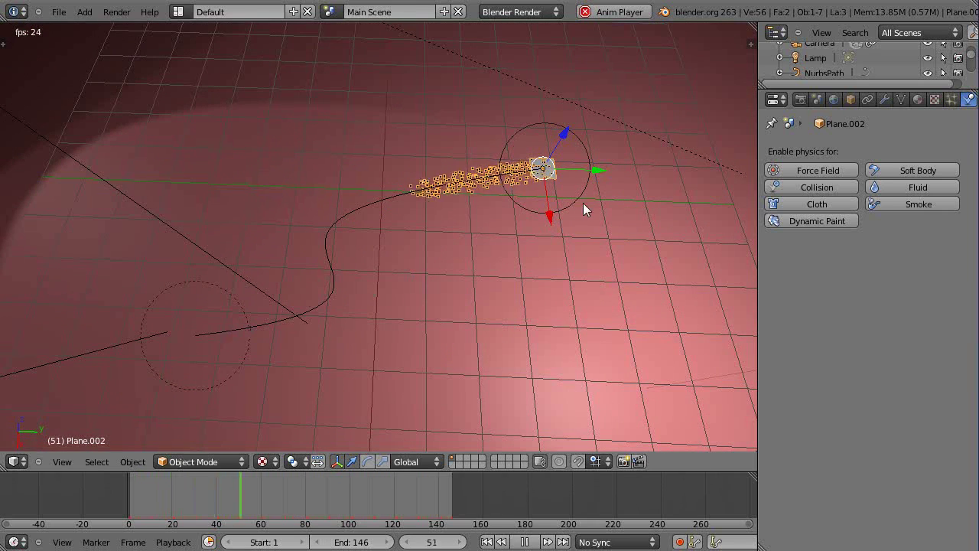
click(951, 99)
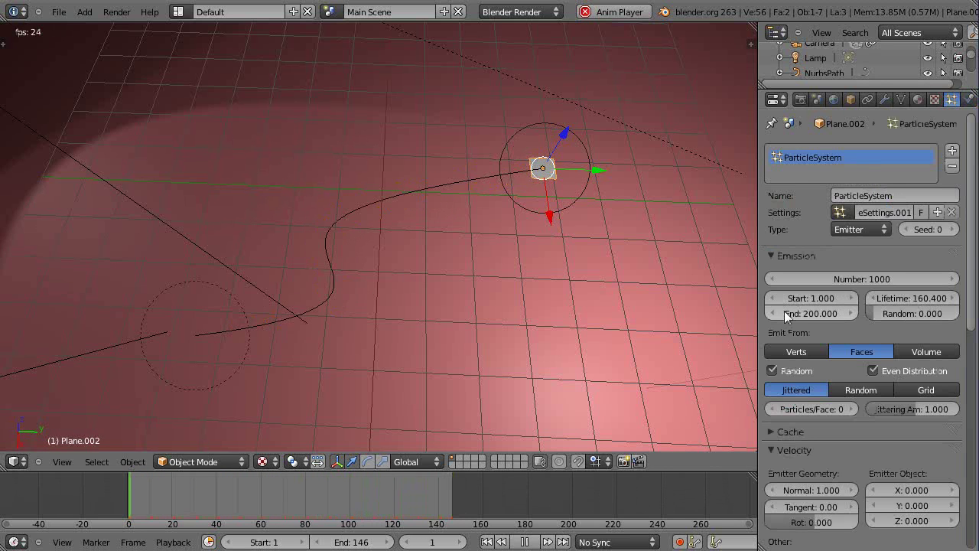
click(828, 314)
drag(828, 314, 815, 310)
mouse_move(905, 297)
mouse_down()
mouse_move(926, 298)
mouse_move(913, 295)
mouse_up()
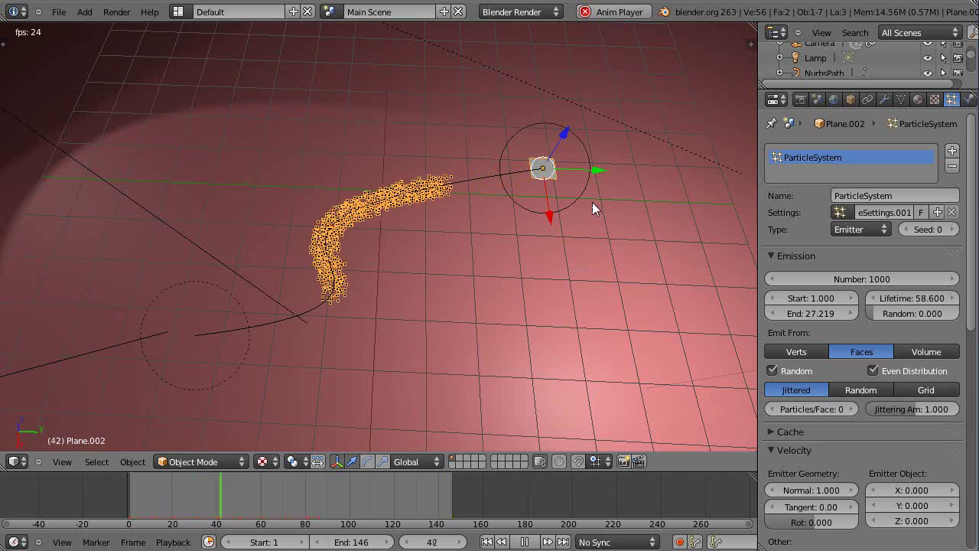
Add the guide path to the selection and move it together with the emitter plane about 1.1 units along negative X.
right_click(482, 177)
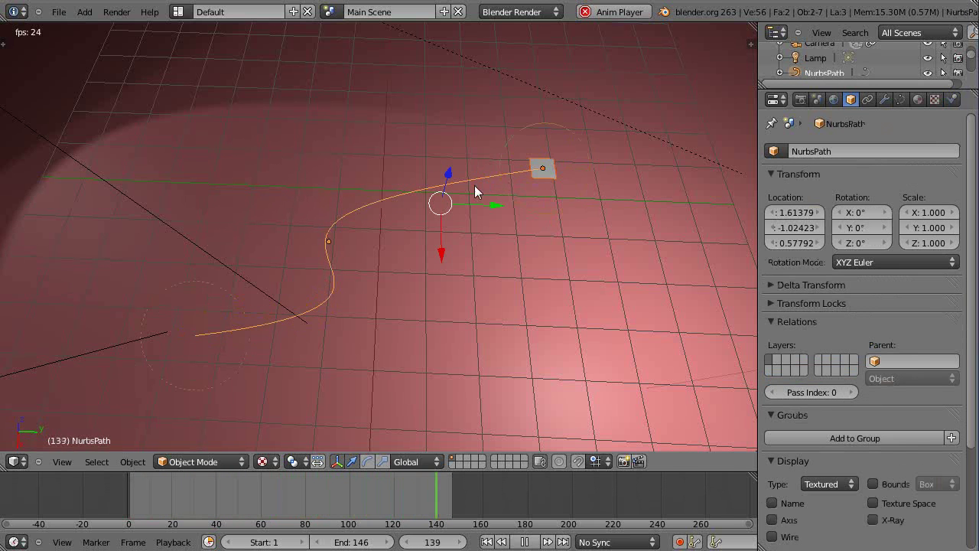
key(g)
key(x)
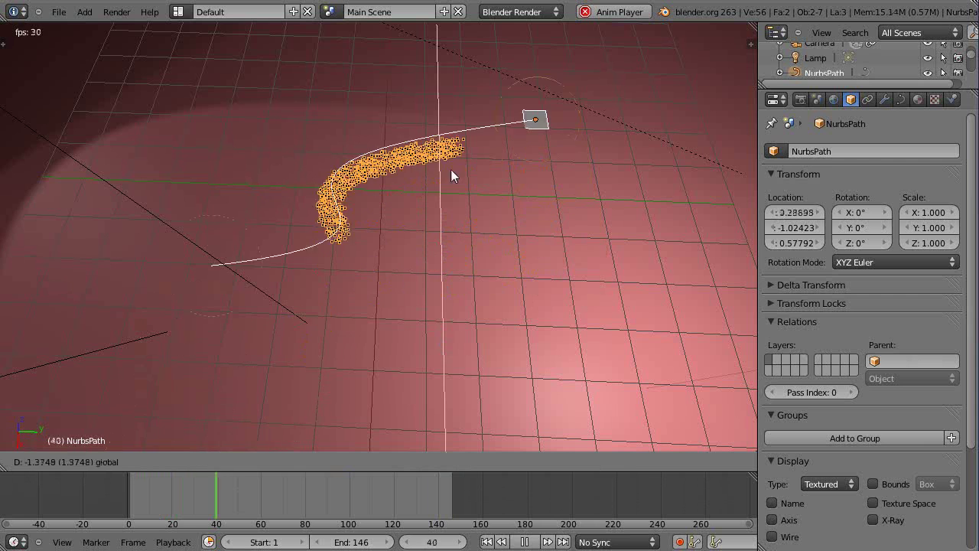
click(514, 210)
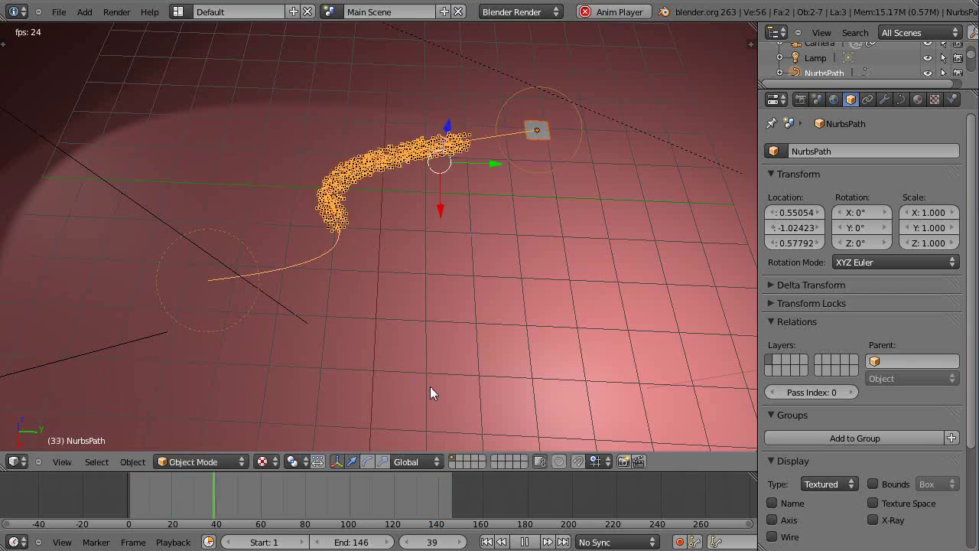
Select only the guide path and open its Curve Guide force field settings.
scroll(446, 350, up, 4)
scroll(441, 351, down, 3)
middle_drag(440, 351, 535, 253)
right_click(518, 197)
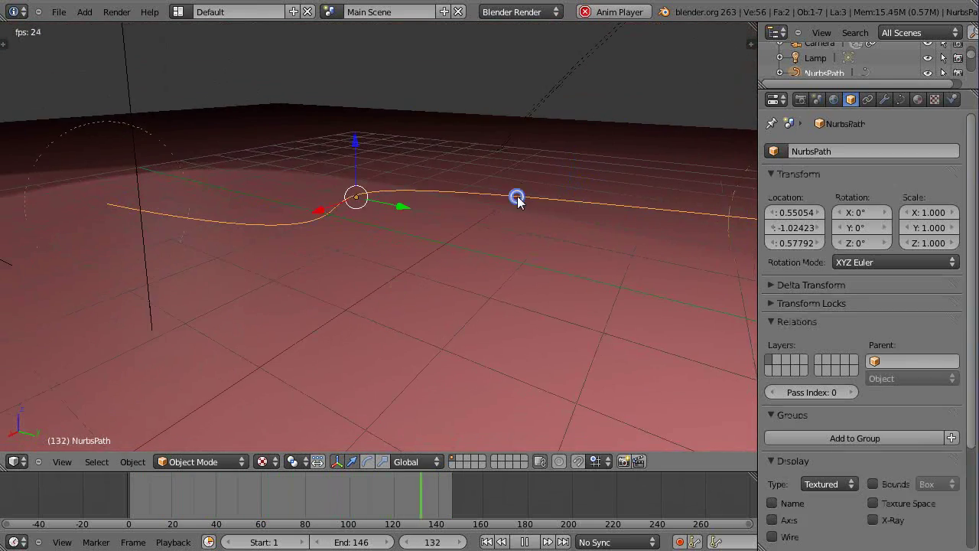
click(954, 101)
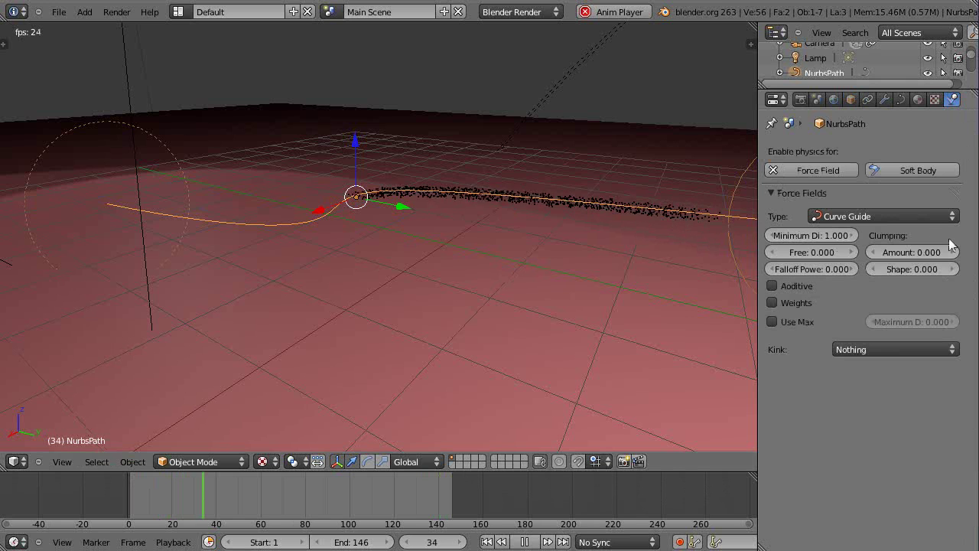
Try the Curl kink on the path's Curve Guide force field.
click(914, 350)
click(856, 330)
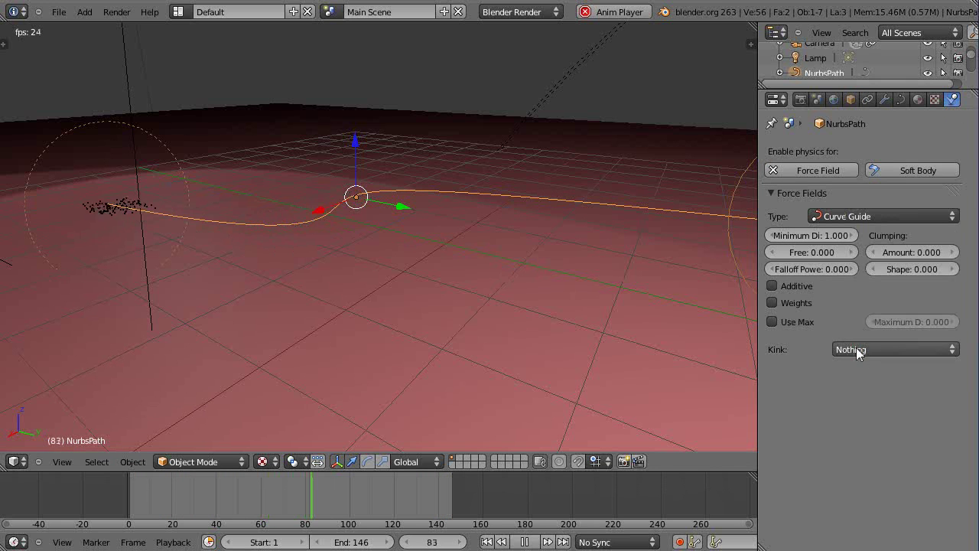
click(857, 349)
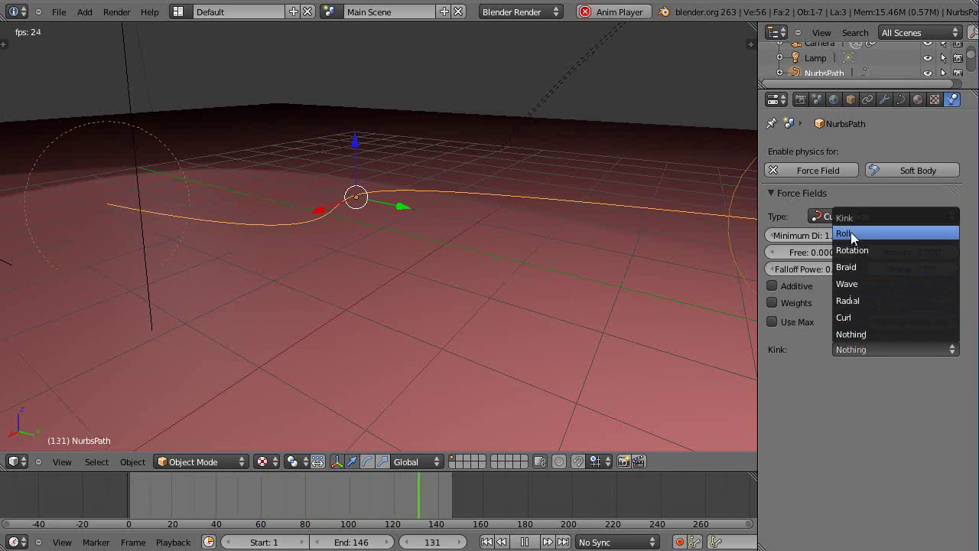
click(849, 334)
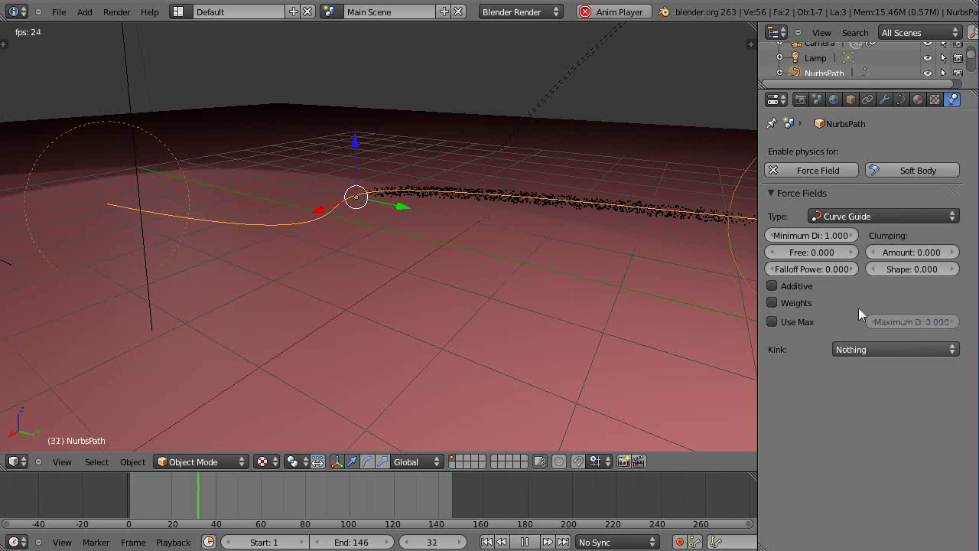
click(868, 348)
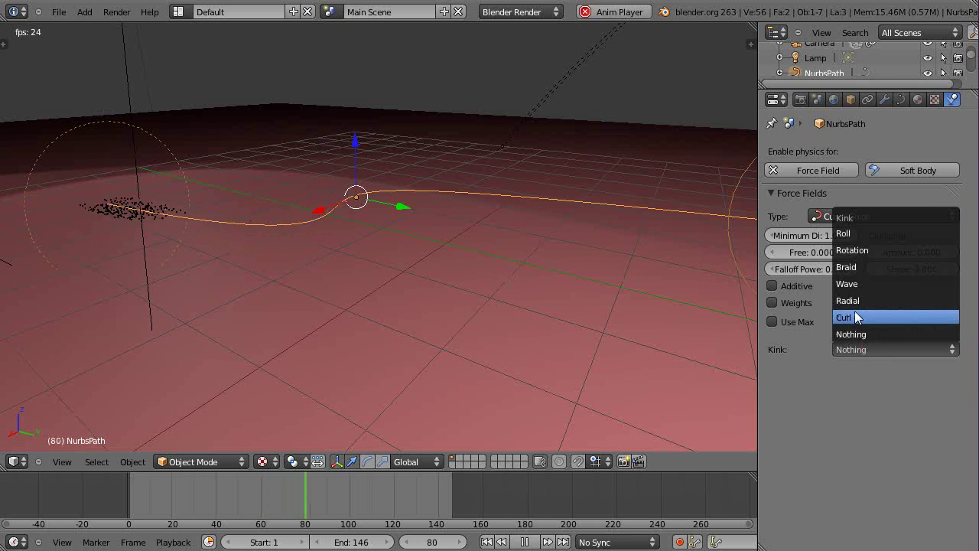
click(854, 315)
middle_drag(540, 236, 521, 307)
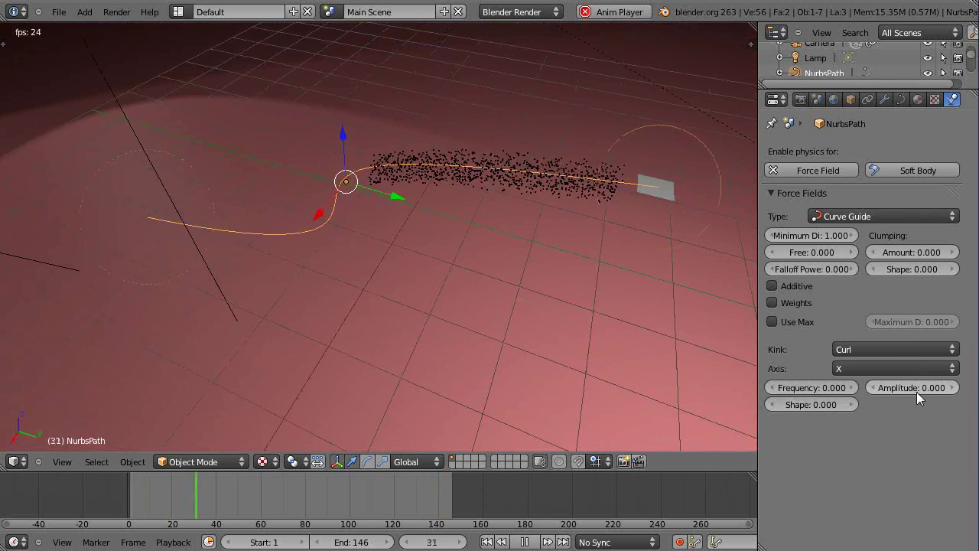
Set the path's kink frequency to 2.080 and switch the kink type to Braid.
drag(805, 382, 879, 397)
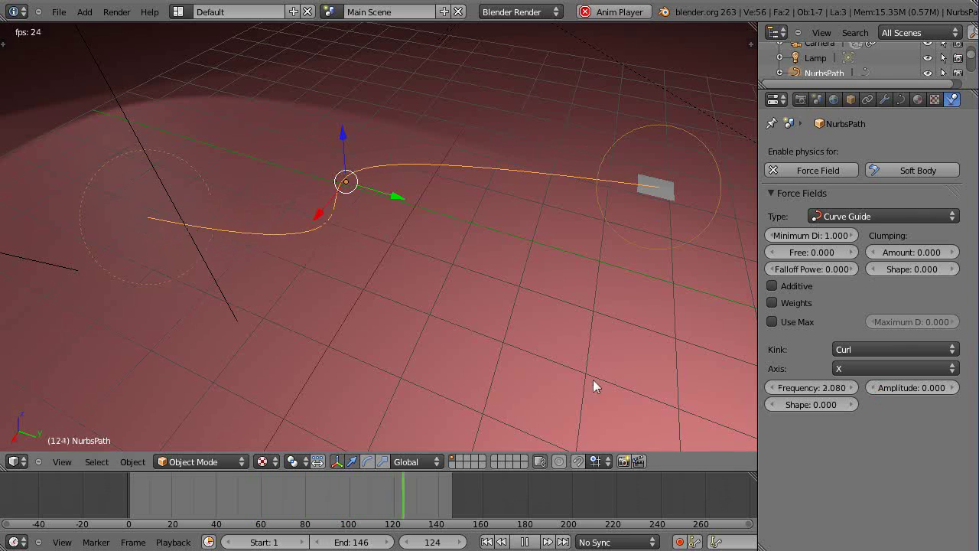
middle_drag(593, 379, 593, 329)
click(852, 349)
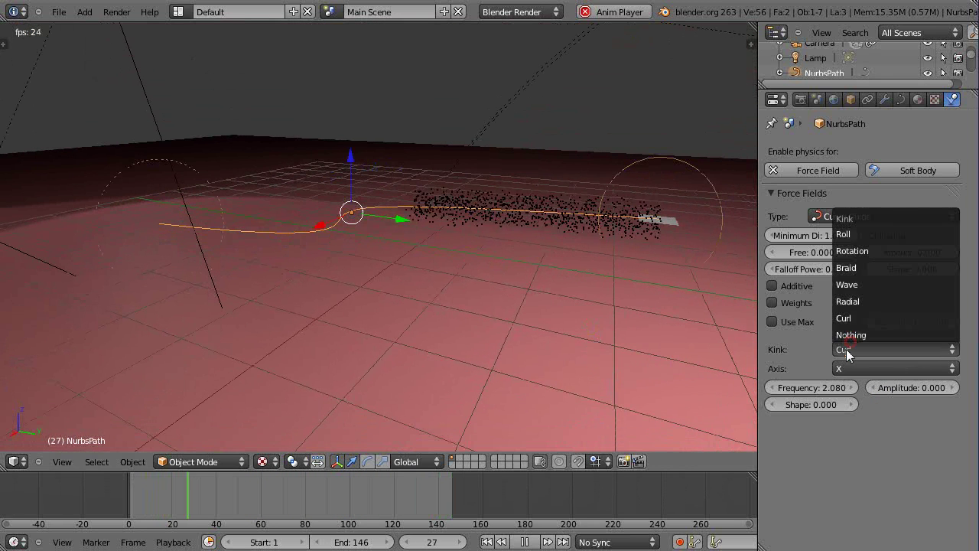
click(842, 265)
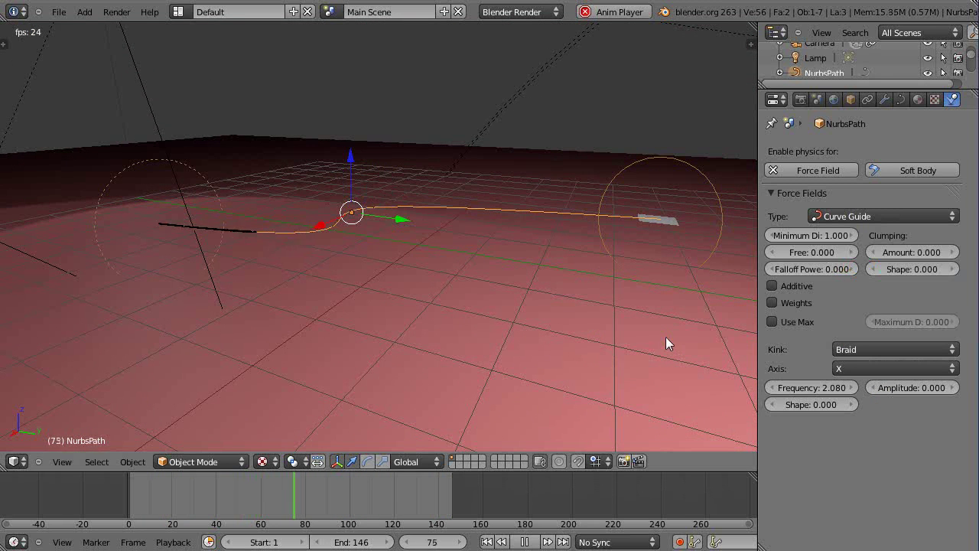
Set the amplitude of the path's Braid kink to 1.040.
middle_drag(665, 336, 655, 353)
middle_drag(628, 300, 526, 332)
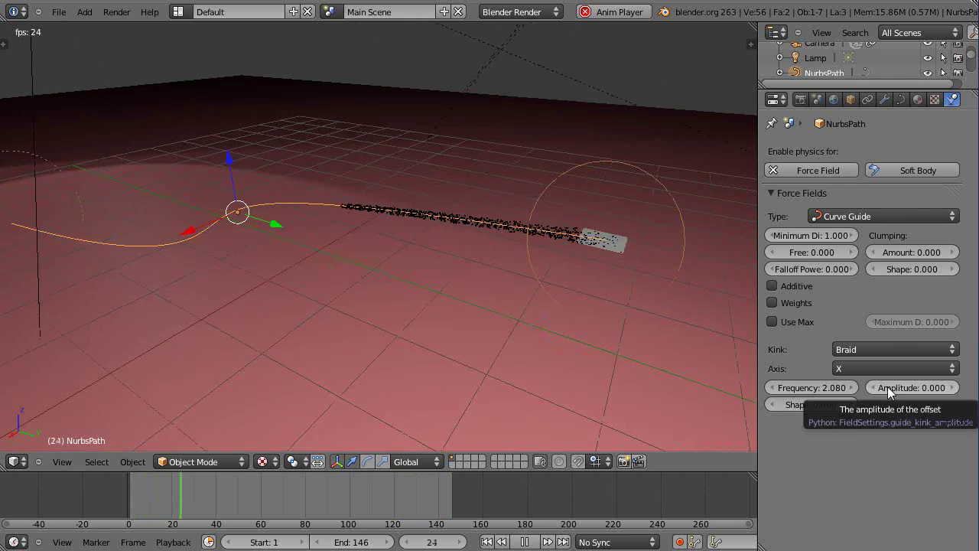
drag(887, 386, 926, 389)
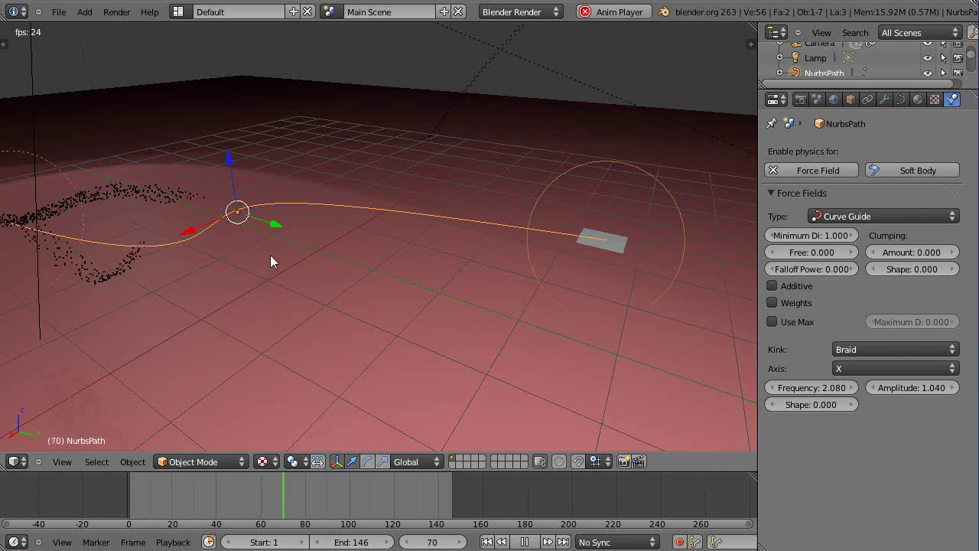
Try a frequency of 1.000 for the path's Braid kink.
scroll(270, 255, down, 3)
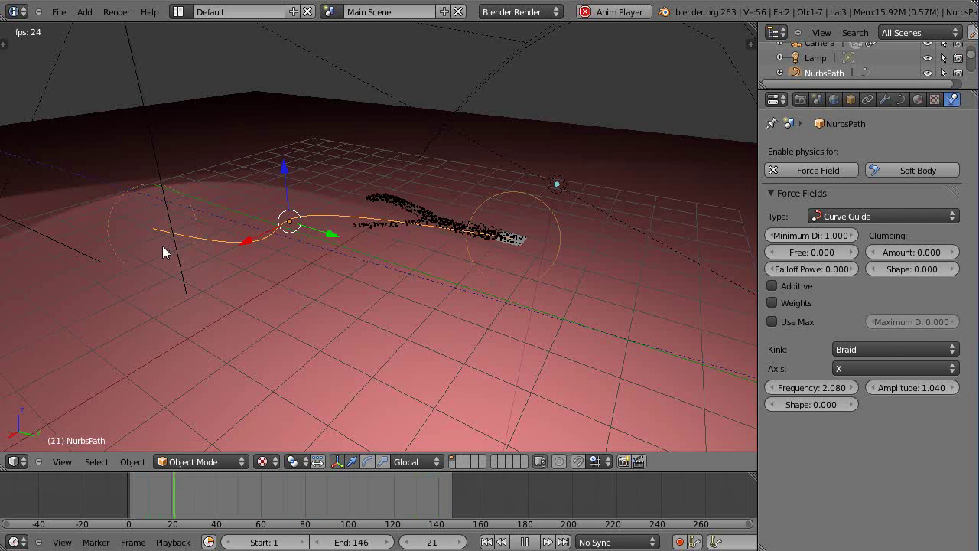
scroll(296, 289, up, 2)
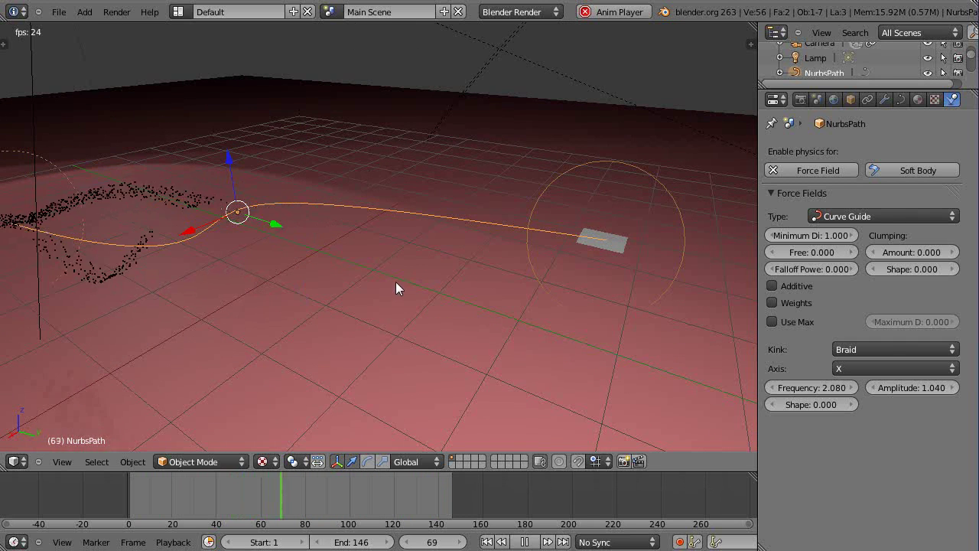
shift+middle_drag(393, 264, 473, 290)
middle_drag(350, 312, 434, 231)
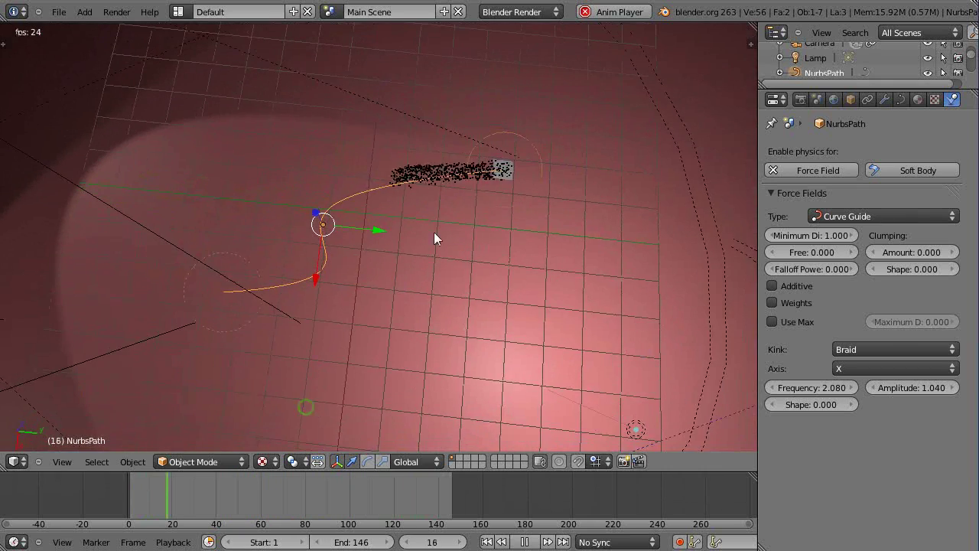
middle_drag(407, 318, 392, 293)
middle_drag(396, 343, 540, 319)
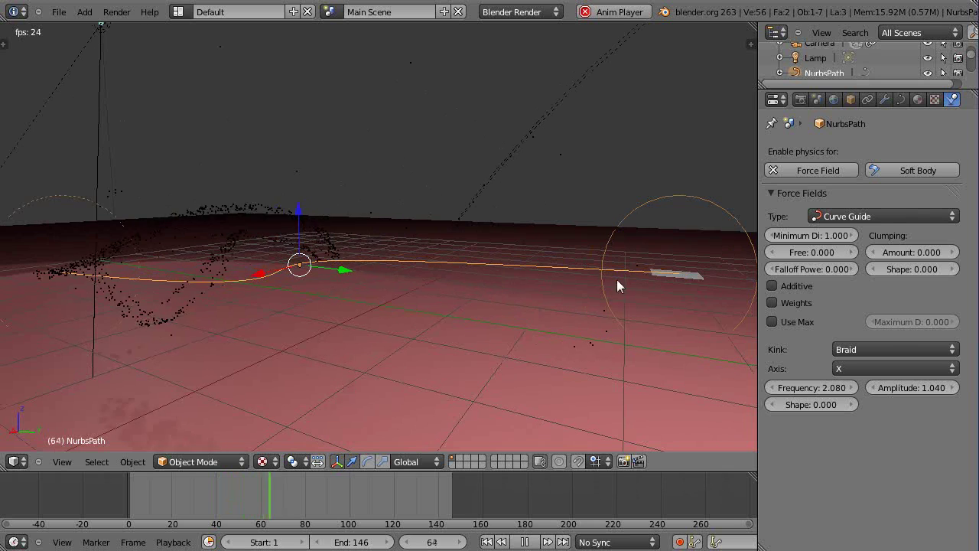
click(830, 393)
text(1)
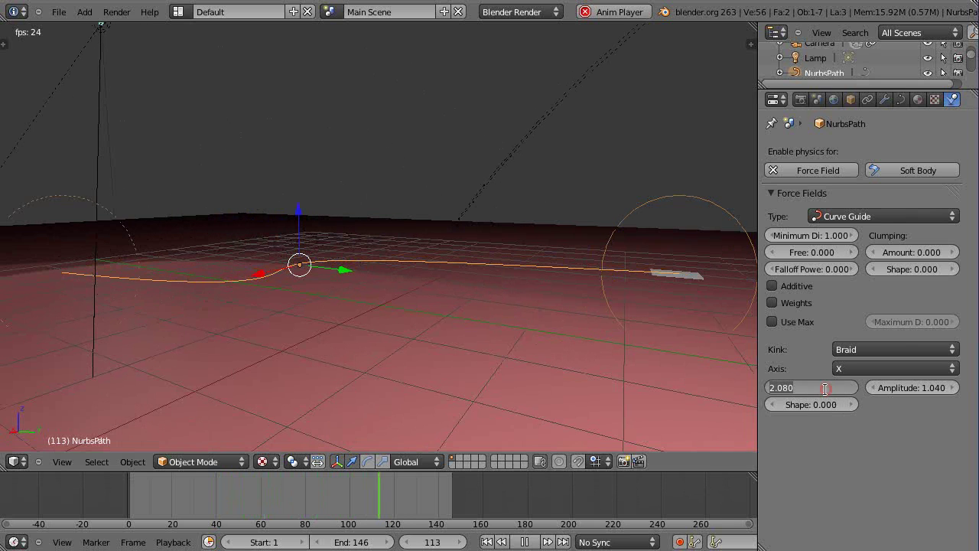
key(Return)
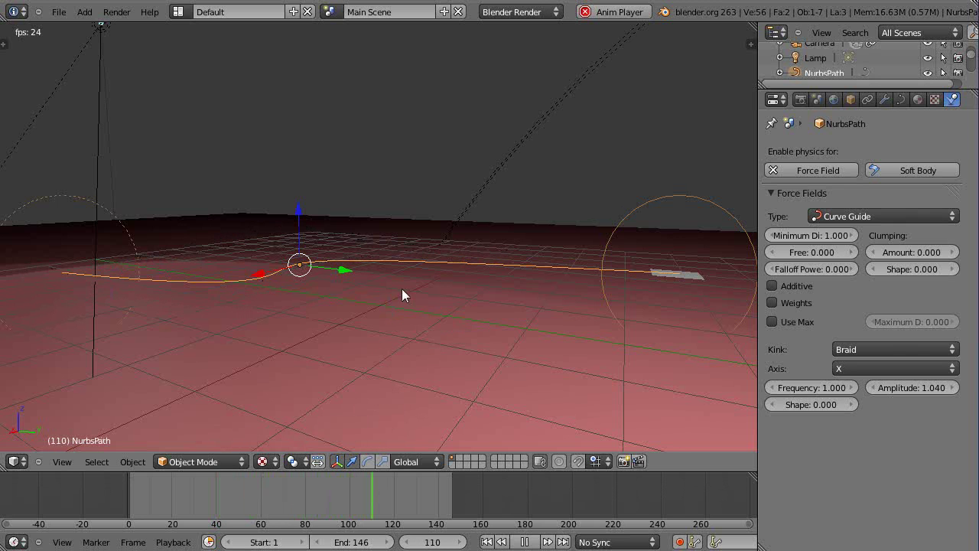
Raise the frequency of the path's Braid kink to 4.280.
middle_drag(401, 288, 422, 348)
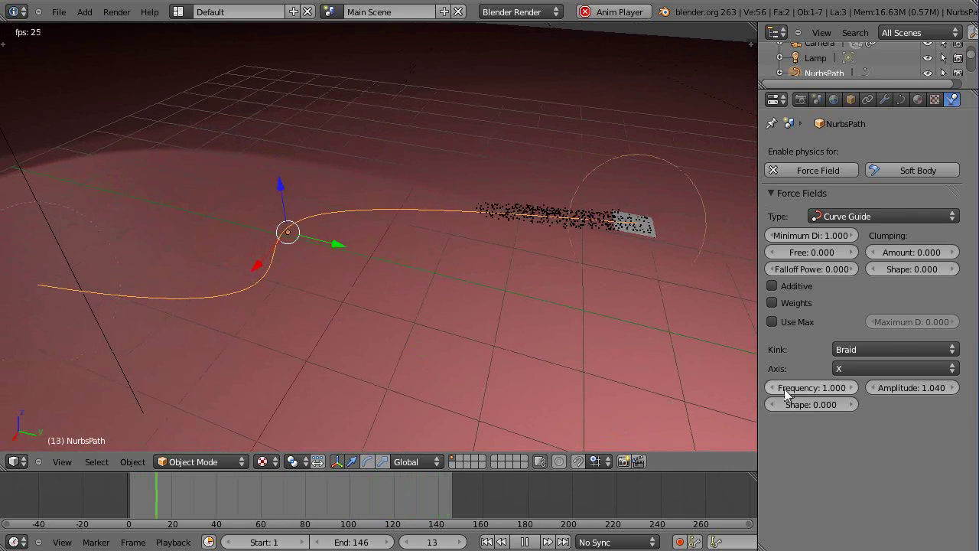
drag(780, 389, 882, 397)
drag(949, 402, 909, 399)
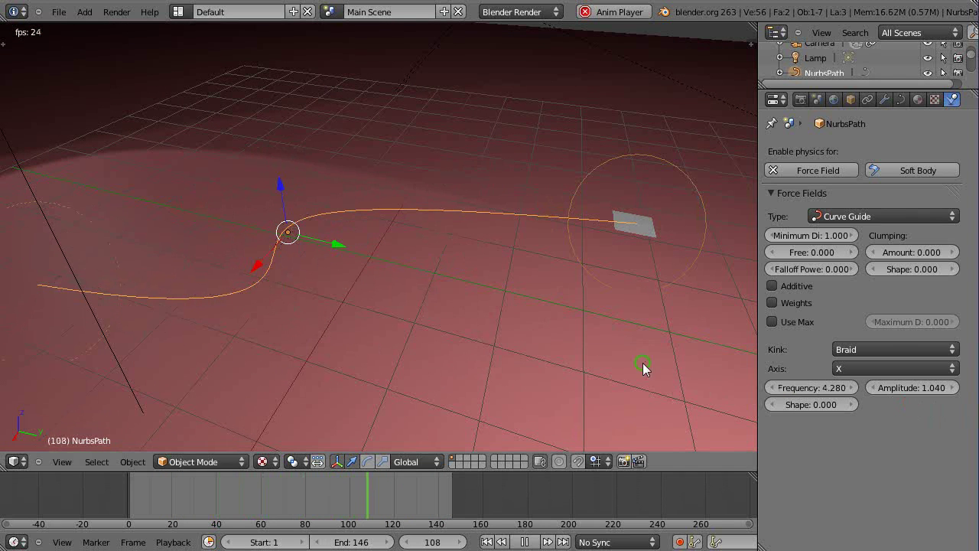
Switch the axis of the path's Braid kink to Y.
middle_drag(643, 363, 569, 318)
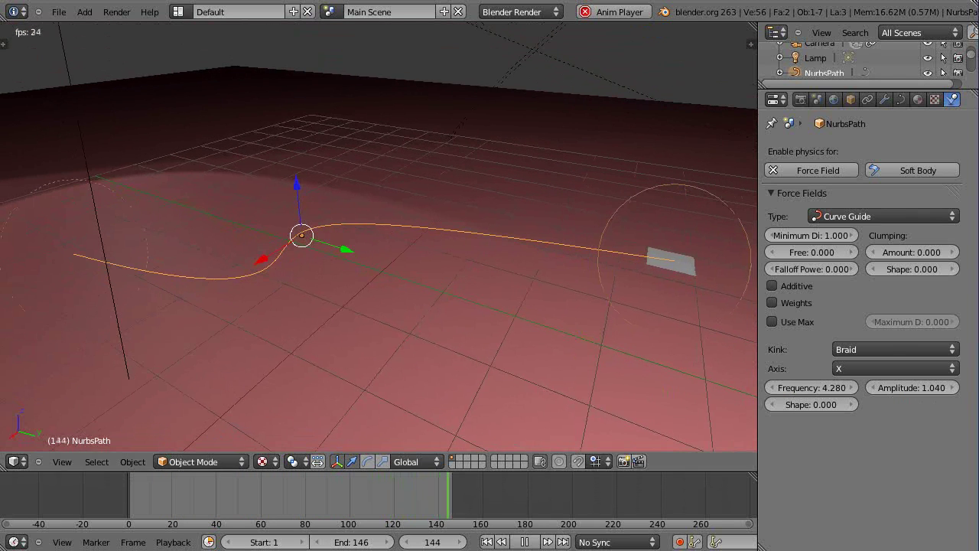
click(894, 367)
click(850, 336)
In Edit Mode, move the guide path's control point nearest the emitter end point about 7.56 units along negative X.
middle_drag(633, 314, 406, 297)
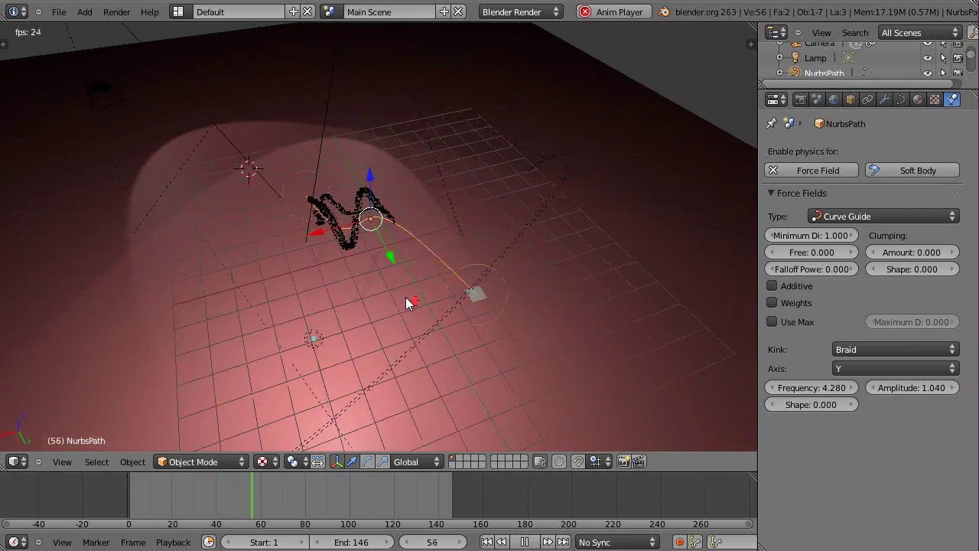
key(KP_Decimal)
key(Tab)
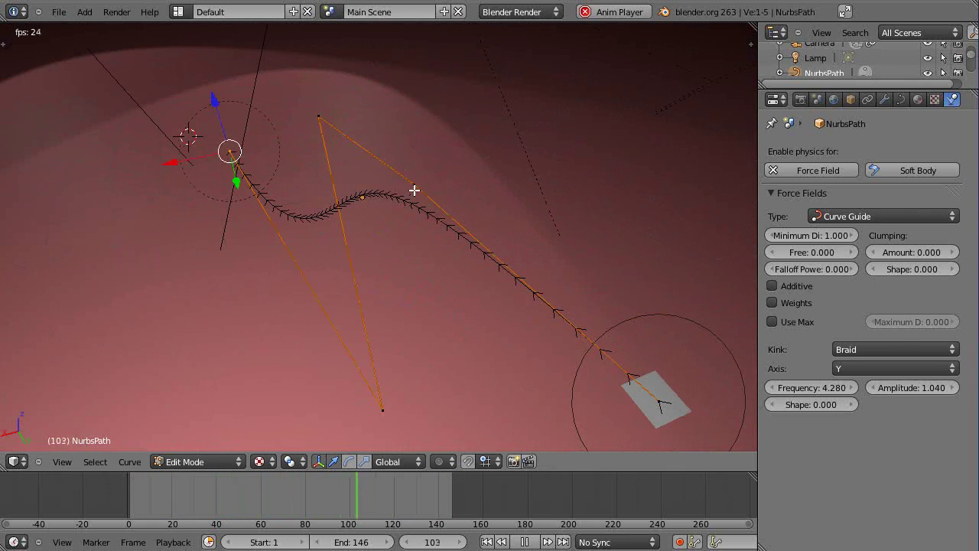
right_click(414, 185)
key(g)
key(x)
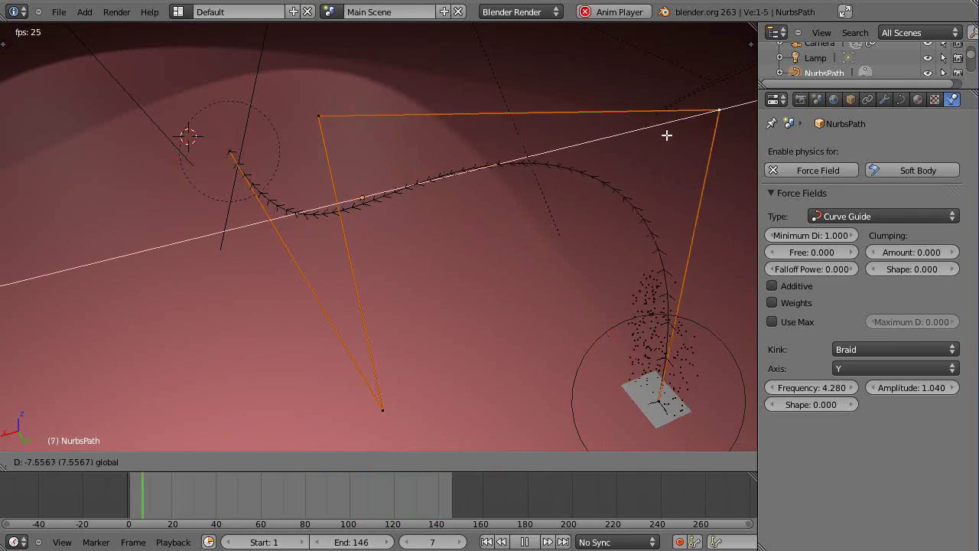
click(666, 135)
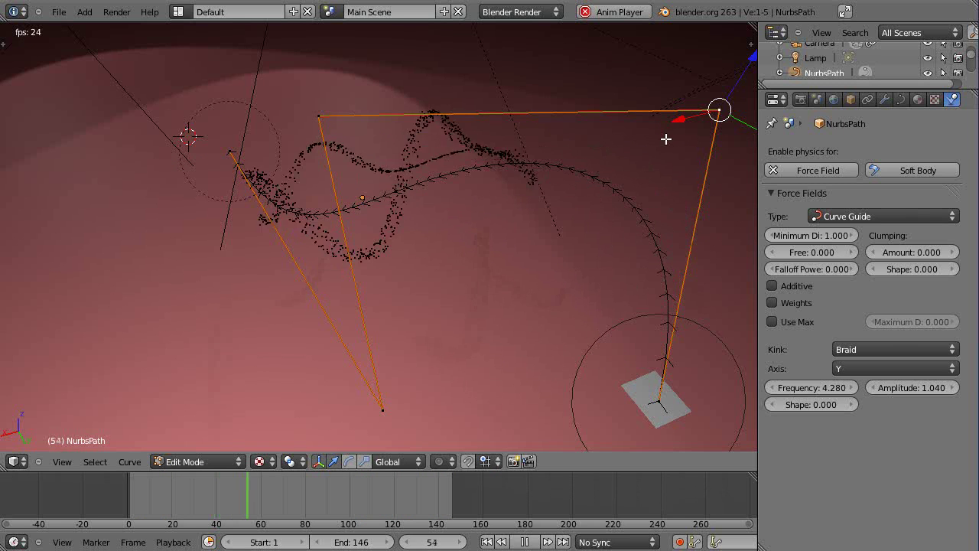
Readjust the same control point along X so the path arcs widely out from the emitter, and return to Object Mode.
key(g)
key(x)
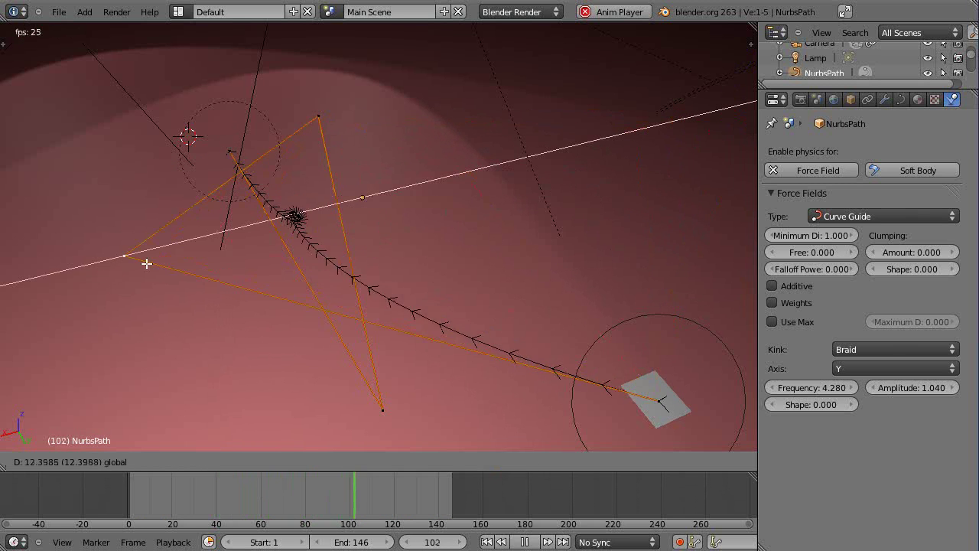
click(683, 138)
key(Tab)
scroll(519, 259, down, 3)
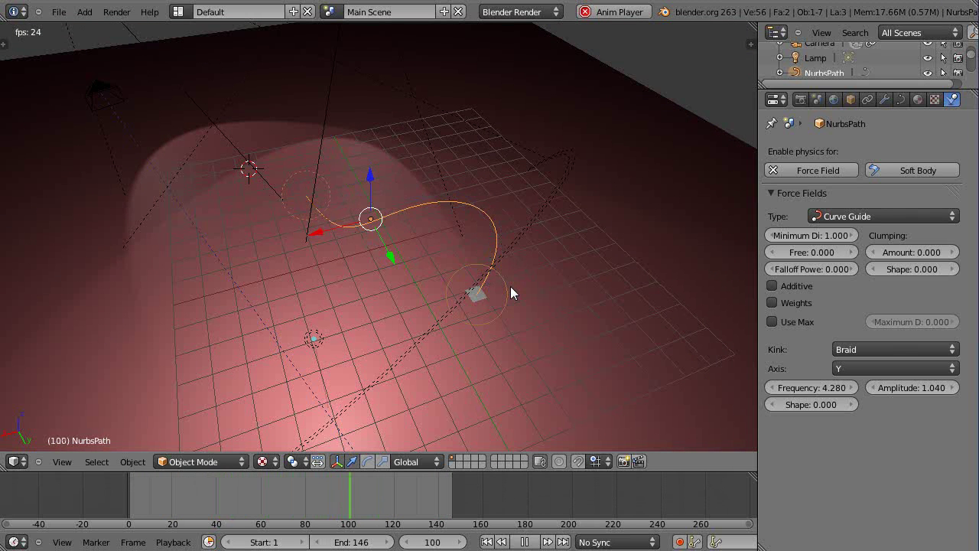
middle_drag(510, 292, 528, 286)
scroll(528, 285, up, 2)
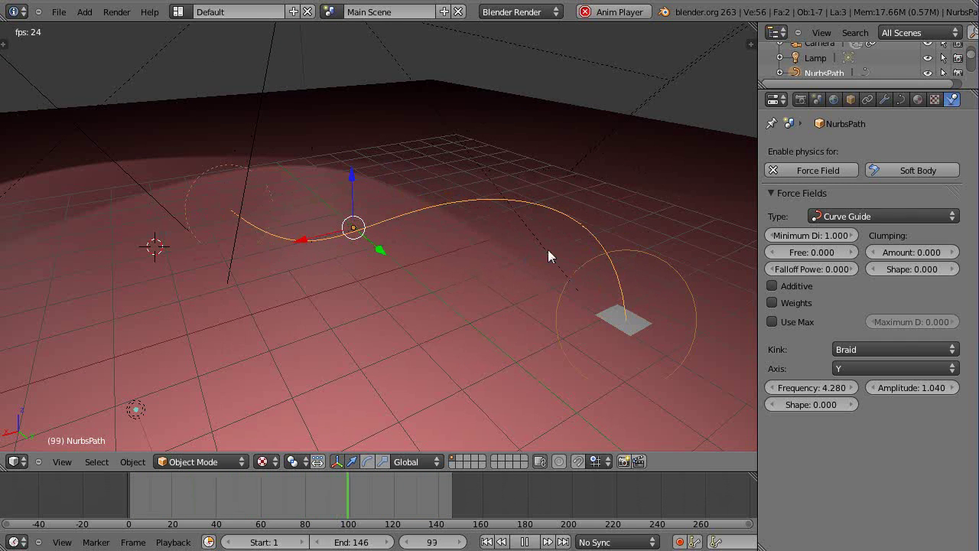
scroll(548, 249, down, 3)
scroll(546, 262, up, 3)
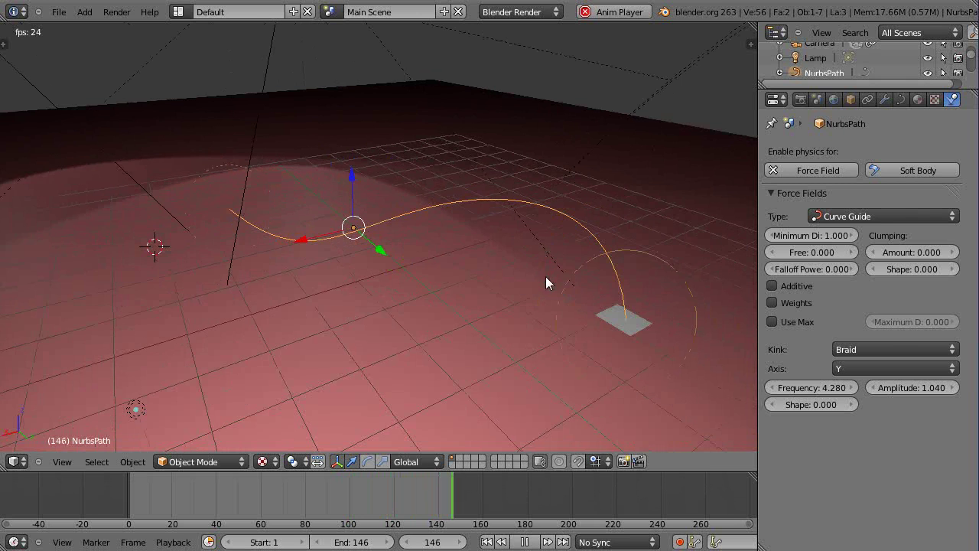